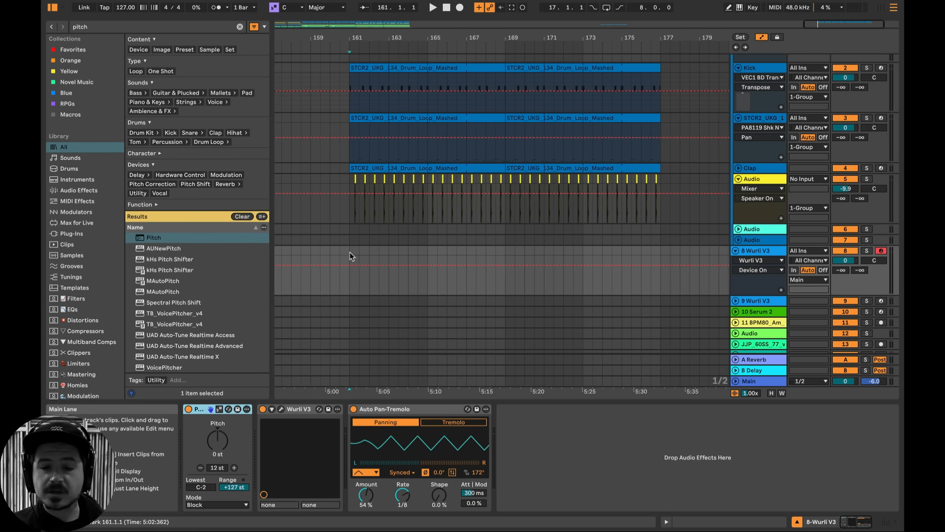
Record a chord progression on the 8 Wurli V3 track starting at bar 161.
click(460, 8)
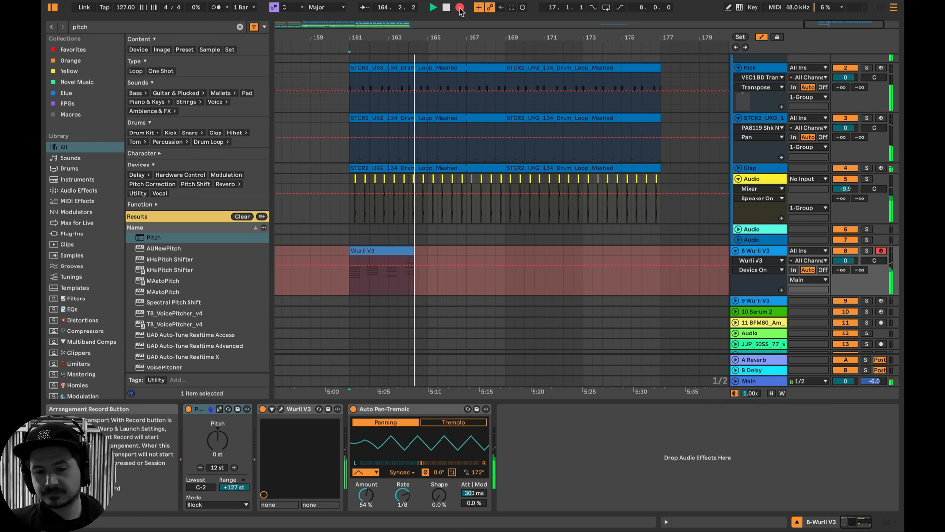
key(space)
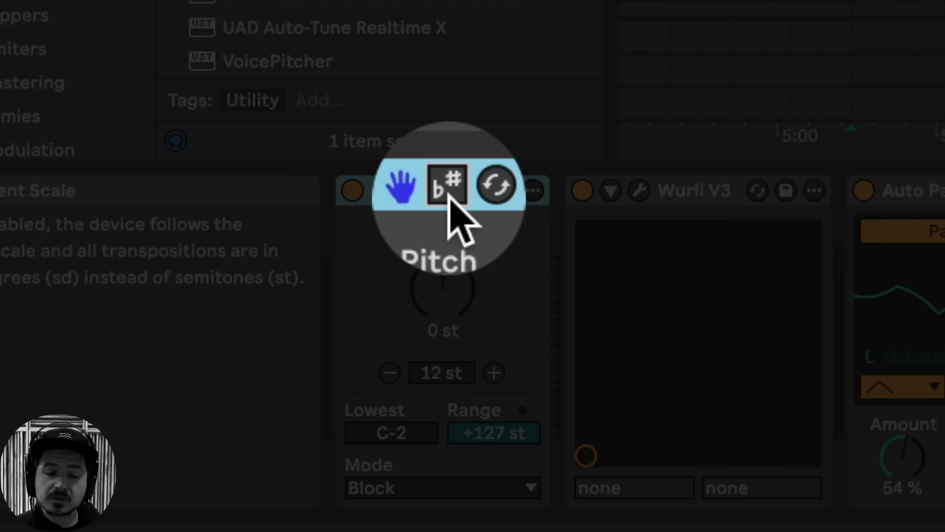
Make the Pitch device use the current scale and set the song scale to E Minor.
click(448, 194)
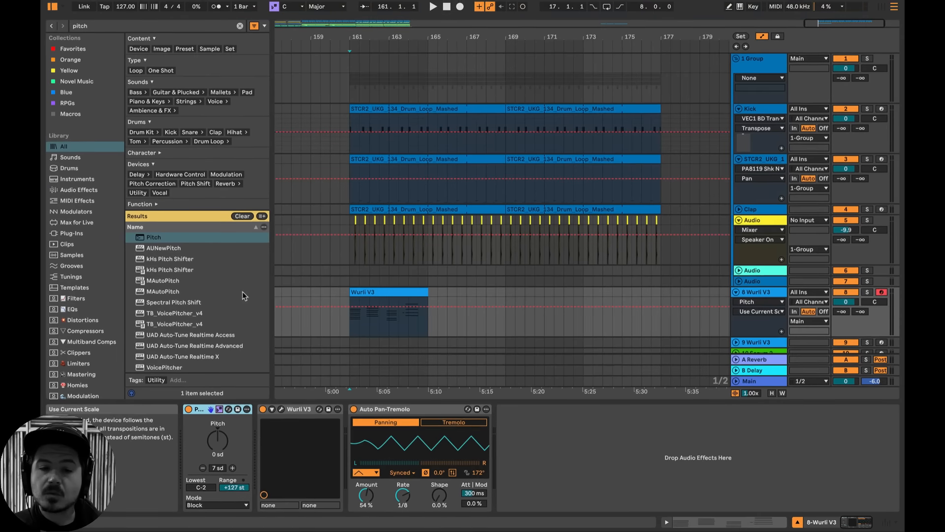
click(294, 12)
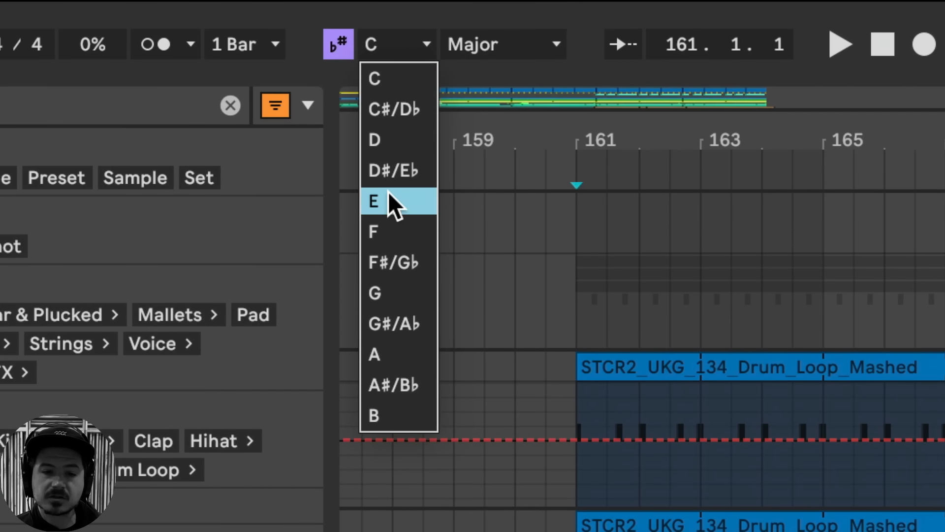
click(289, 56)
click(492, 44)
click(475, 109)
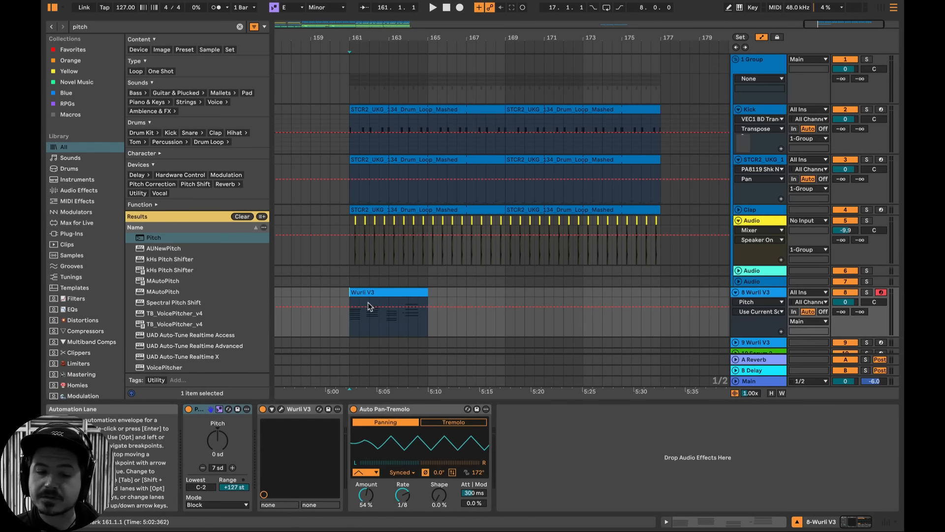
Play back the recorded Wurli V3 clip and delete the stray short note just before its fourth chord.
key(space)
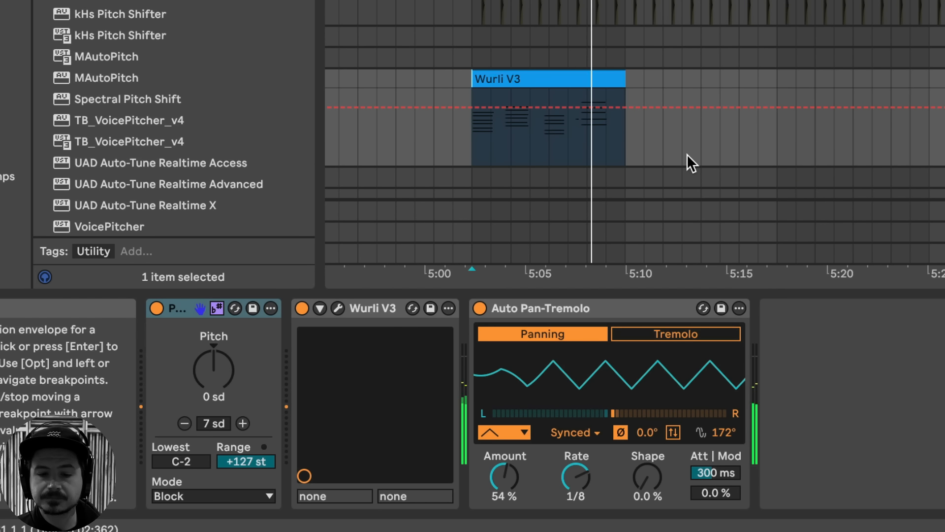
double_click(566, 79)
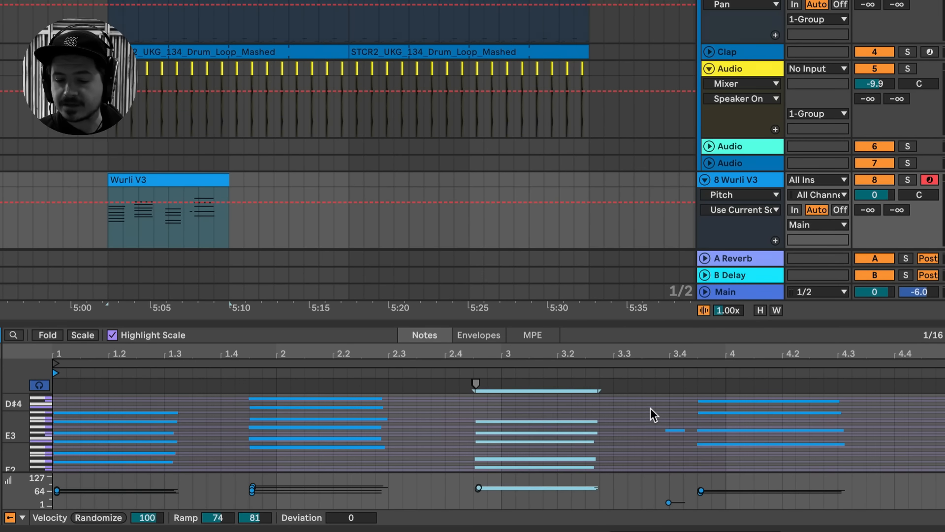
drag(650, 407, 681, 459)
key(Delete)
Lengthen all notes in the Wurli V3 clip by about one beat and play the chords back.
key(ctrl+alt+e)
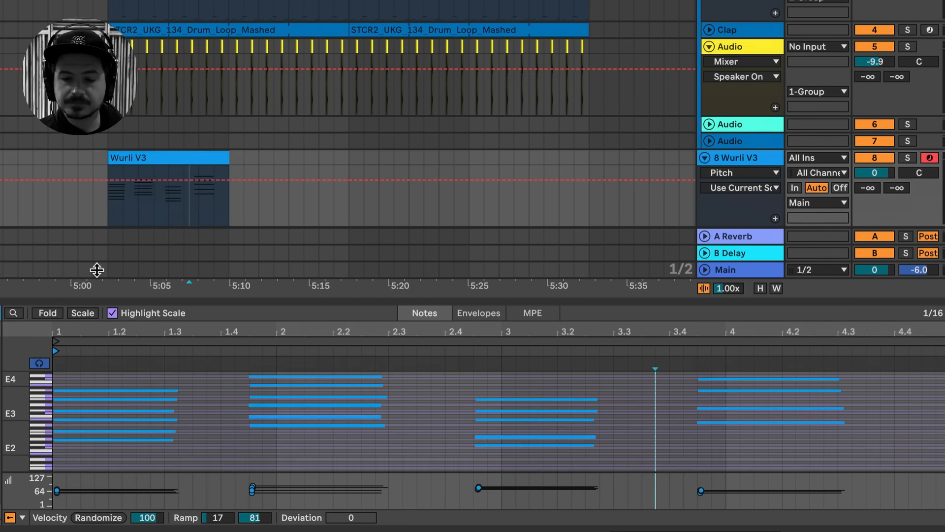
drag(55, 259, 857, 445)
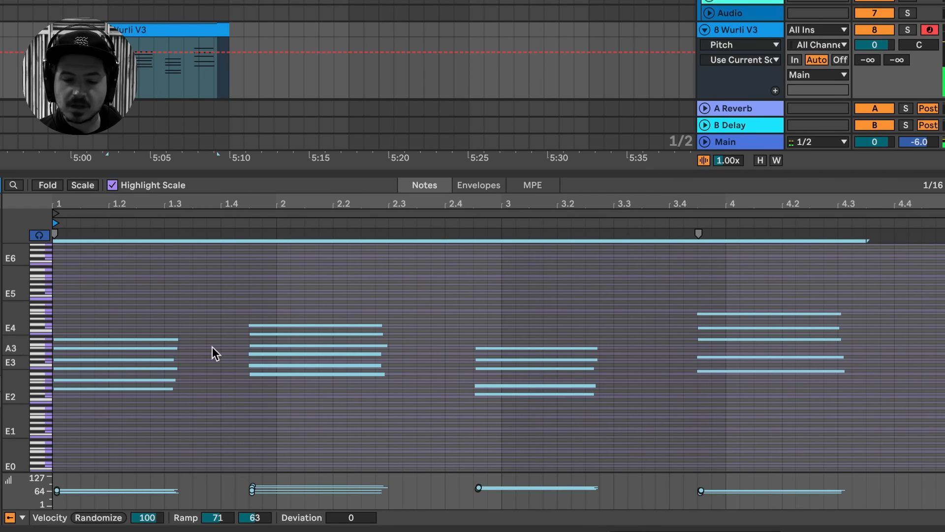
drag(176, 337, 235, 337)
key(space)
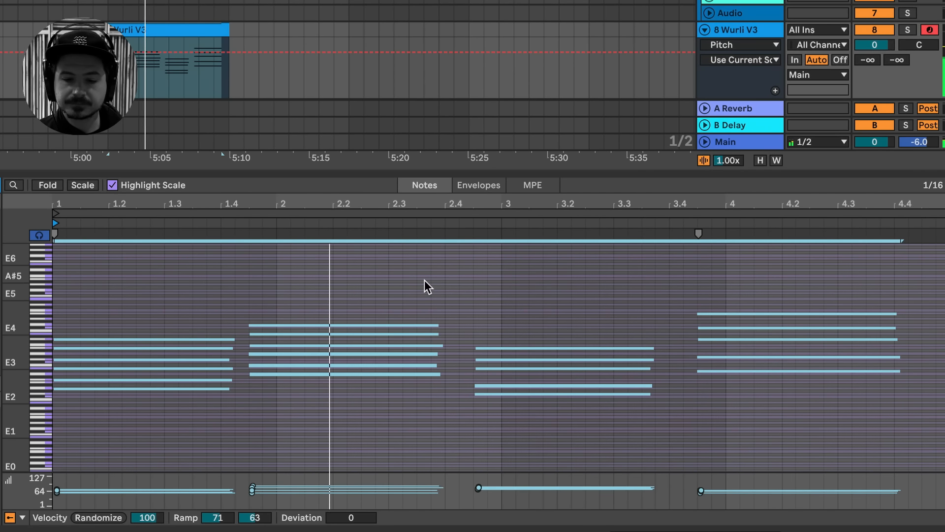
key(z)
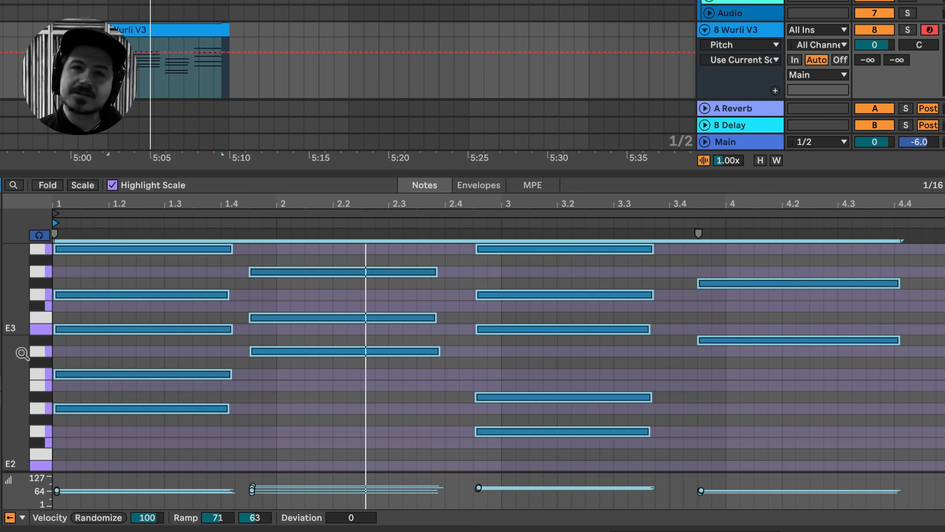
drag(14, 368, 2, 389)
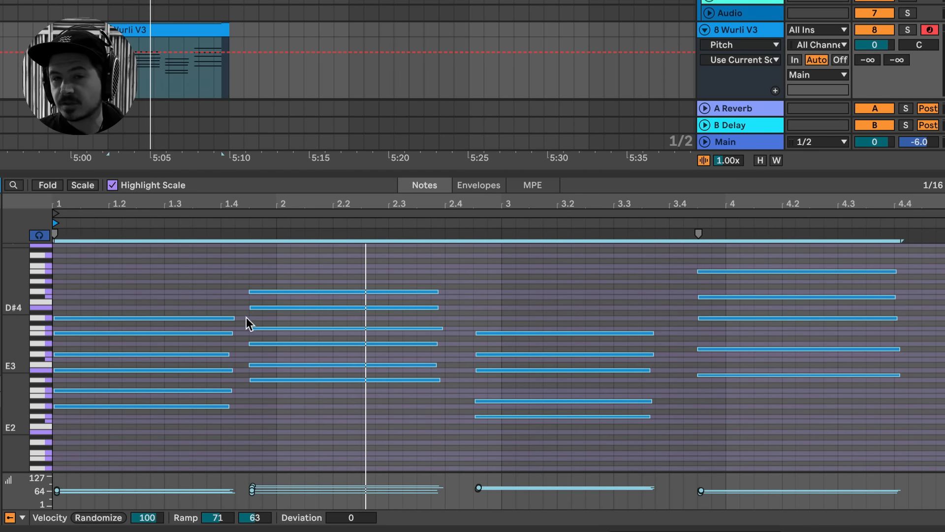
key(space)
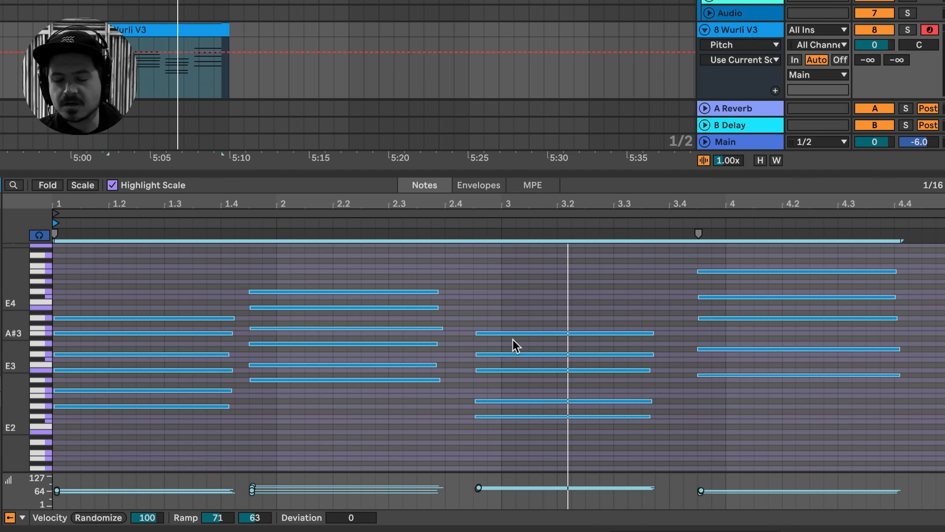
Raise the second-lowest note of the third chord by one semitone and listen to the passage.
click(41, 237)
click(42, 237)
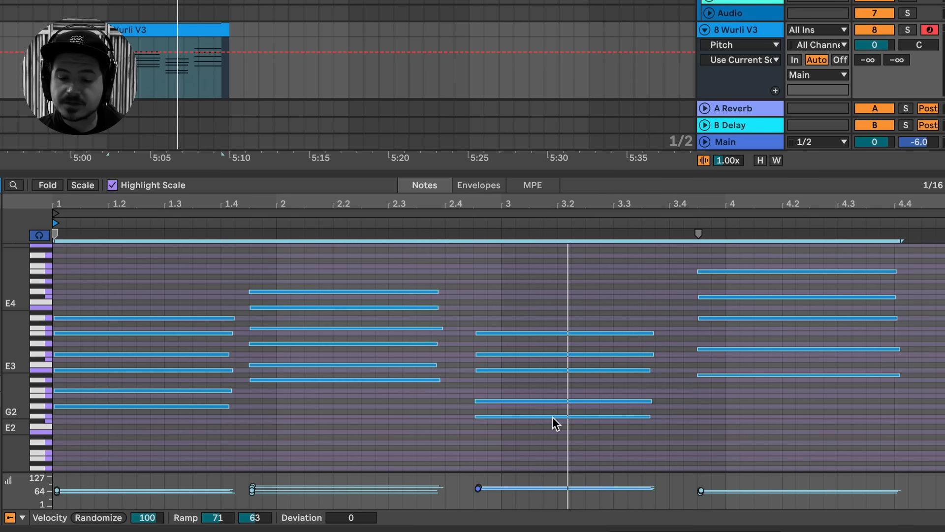
click(552, 400)
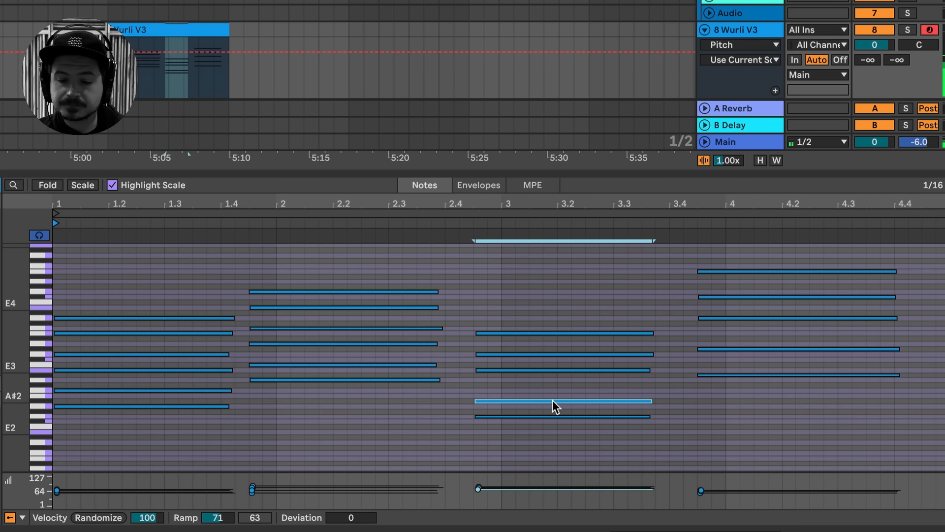
drag(552, 399, 552, 392)
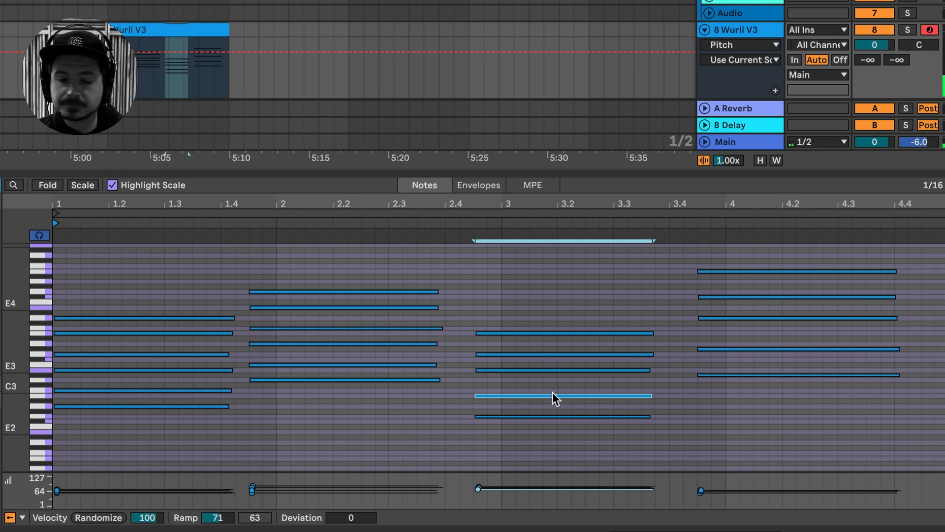
click(464, 224)
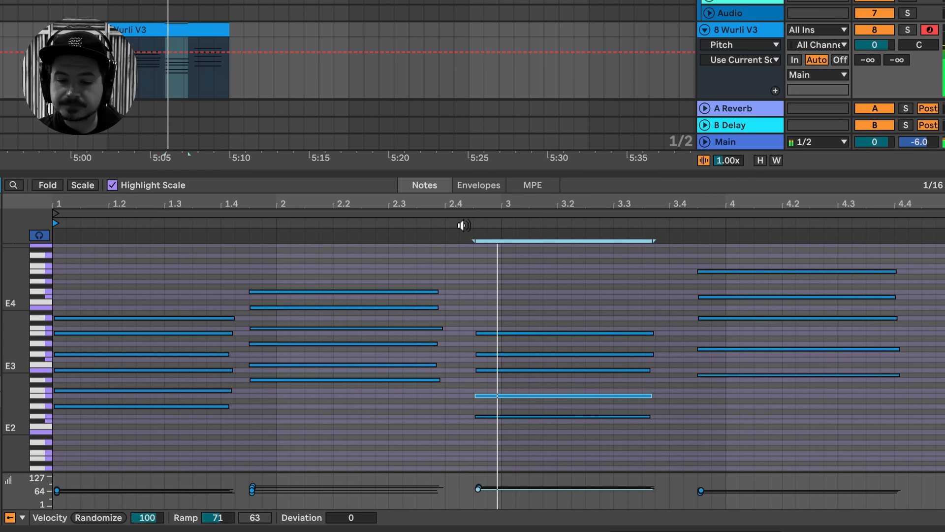
click(239, 223)
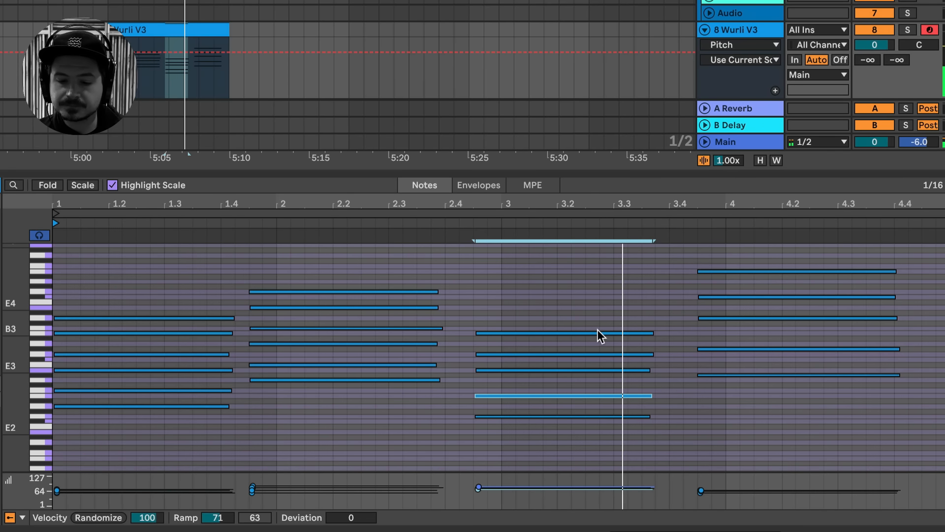
Lower the bottom note of the third chord by two semitones and play the passage.
click(516, 416)
key(space)
drag(516, 416, 515, 427)
click(401, 219)
key(space)
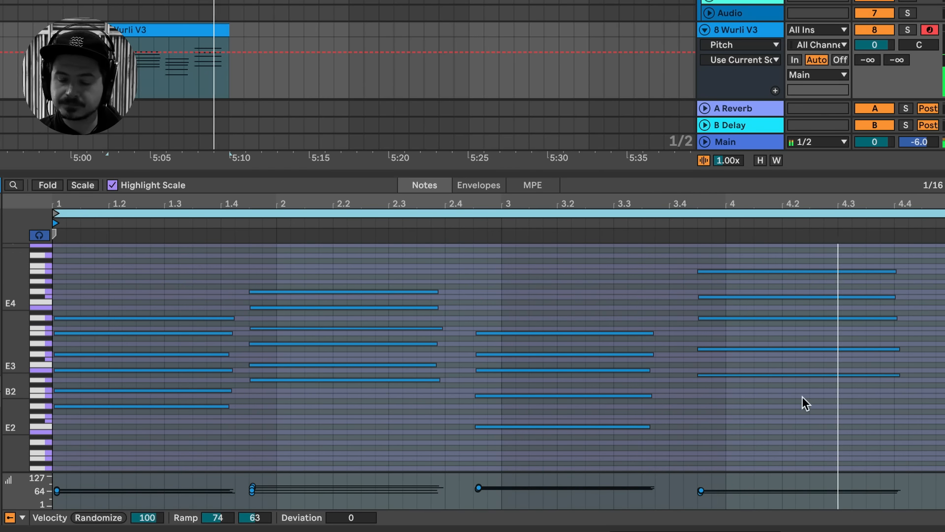
Shift the two lowest notes of the fourth chord down and play the passage back.
key(space)
click(671, 264)
click(684, 259)
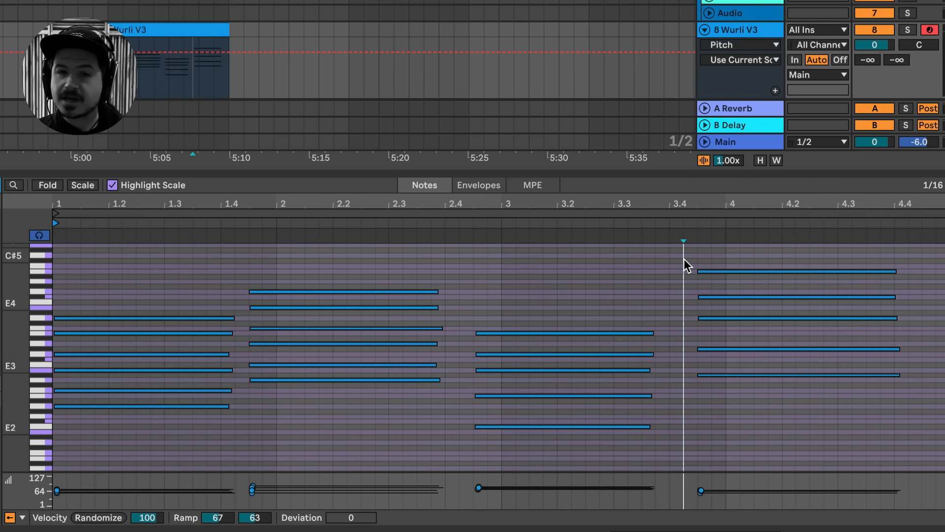
drag(683, 258, 757, 423)
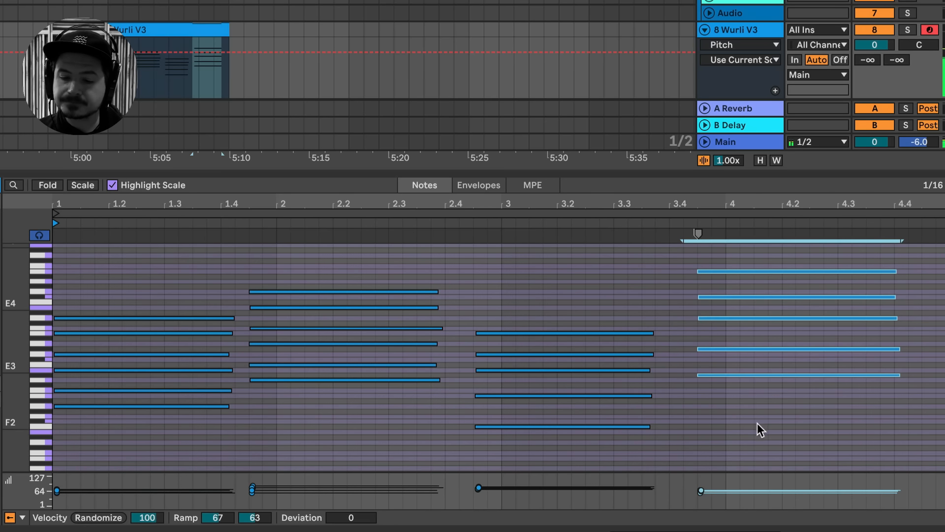
drag(727, 374, 724, 395)
click(724, 385)
click(715, 354)
drag(715, 353, 714, 366)
click(466, 281)
key(space)
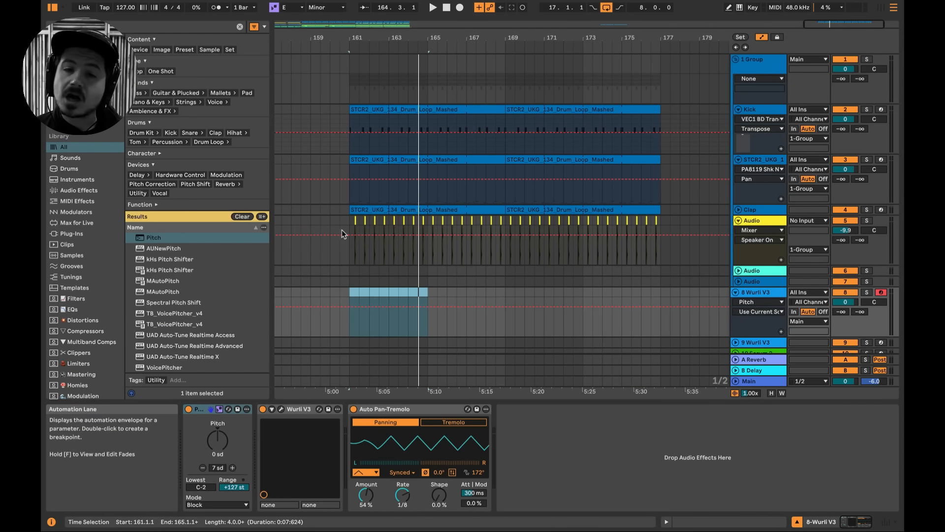
Replace the Wurli V3 clip with a new recording of one repeated chord, about four bars long from bar 161.
click(346, 291)
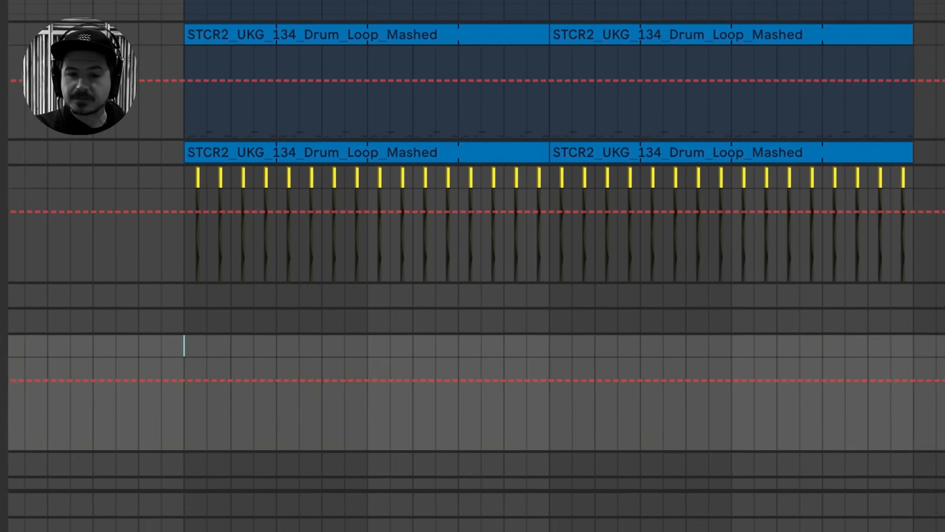
click(461, 7)
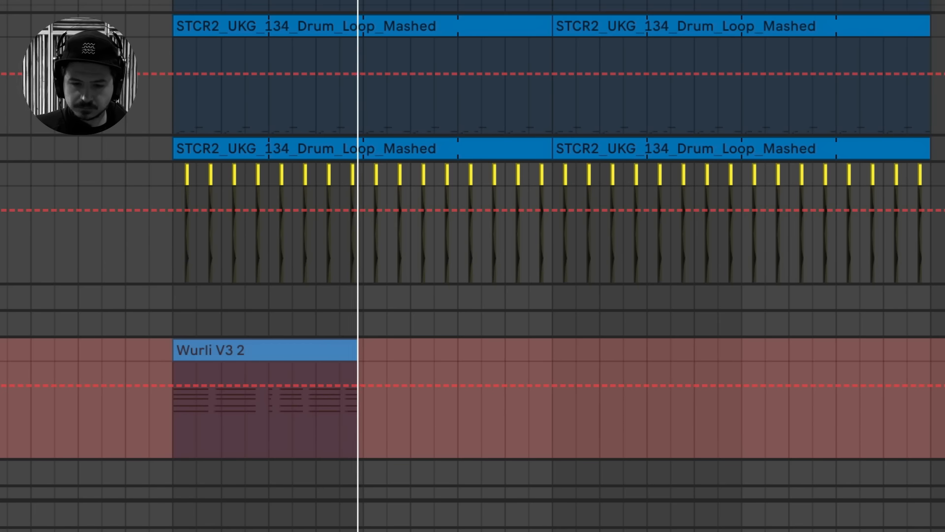
key(space)
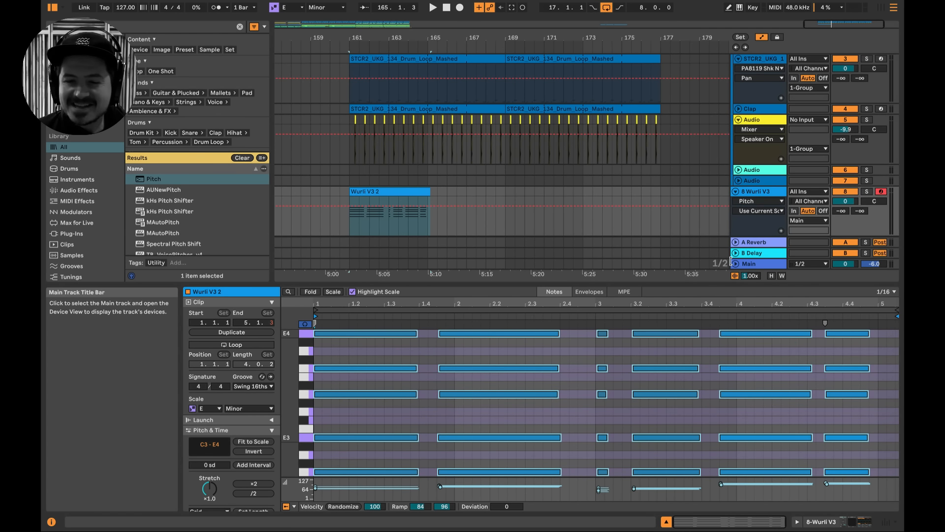
Show the devices of the 8 Wurli V3 track and compare the Pitch device with Use Current Scale off and on.
click(758, 192)
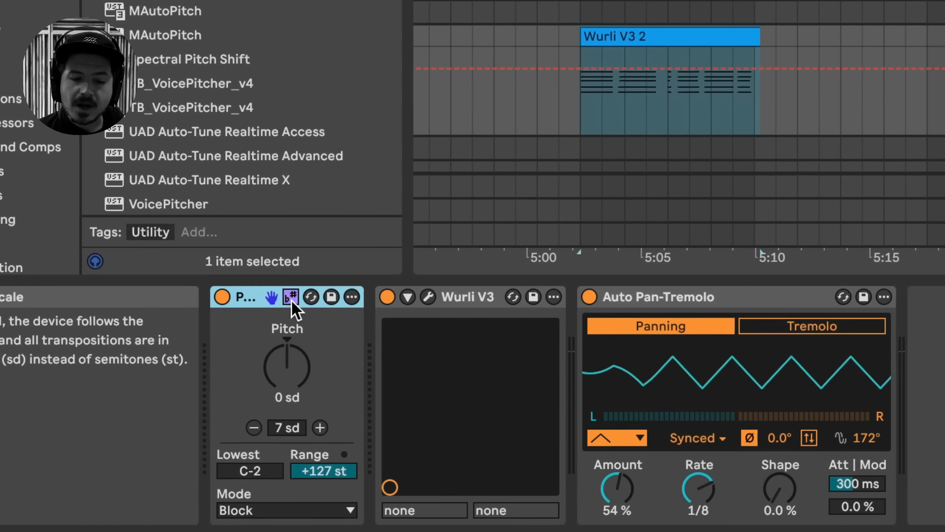
click(285, 366)
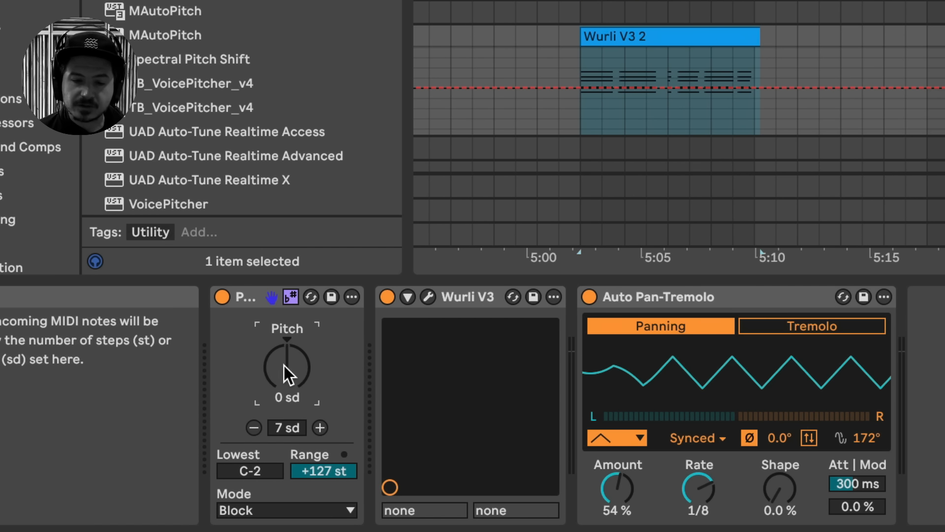
click(290, 296)
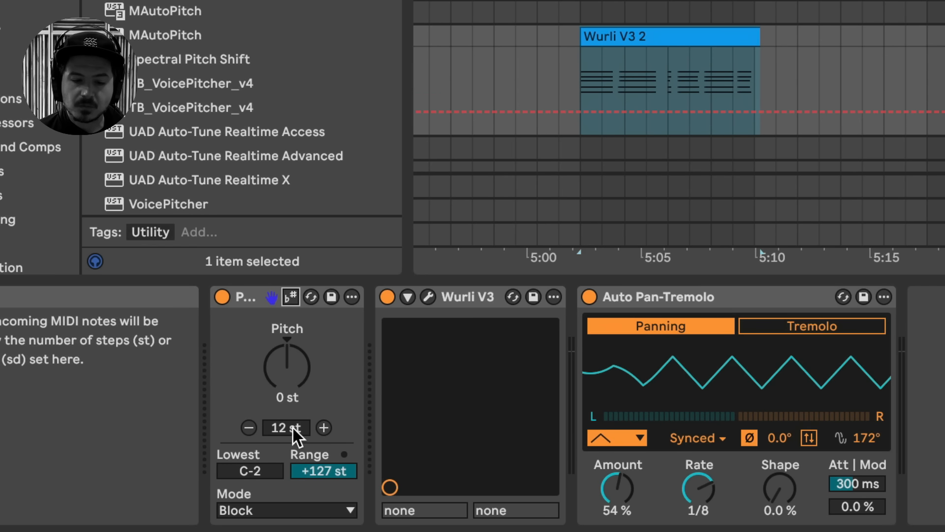
click(290, 297)
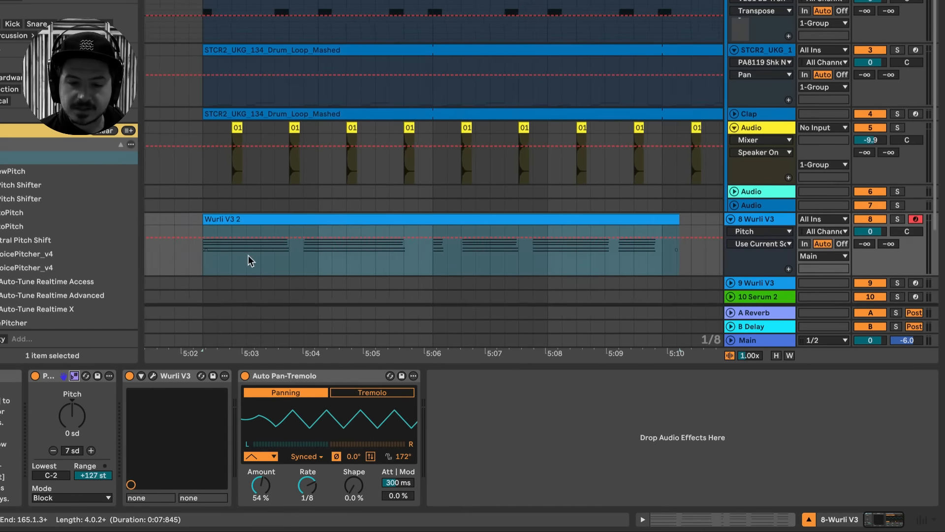
Increase the height of the 8 Wurli V3 track so its chords and automation lane are easier to edit.
scroll(248, 255, down, 3)
scroll(248, 255, left, 2)
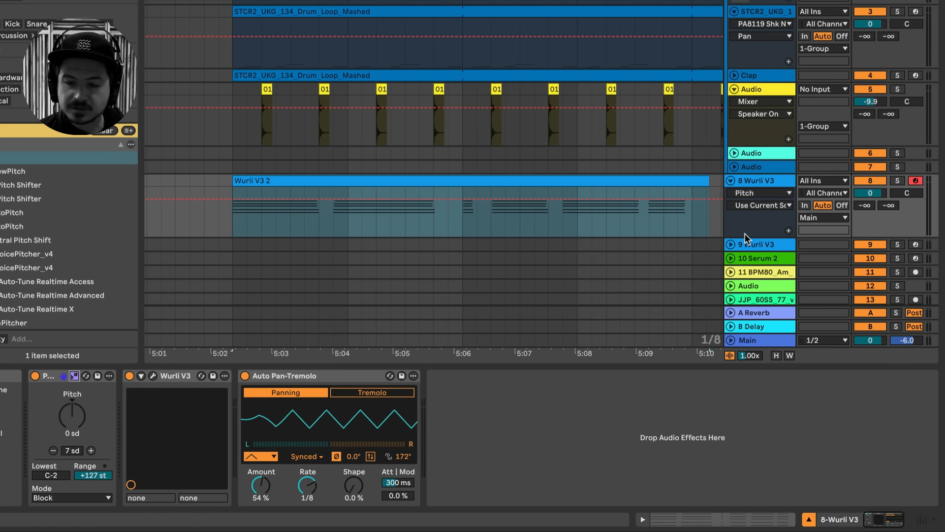
drag(744, 237, 741, 299)
scroll(501, 197, down, 1)
scroll(501, 197, left, 1)
scroll(501, 193, down, 1)
scroll(501, 193, left, 1)
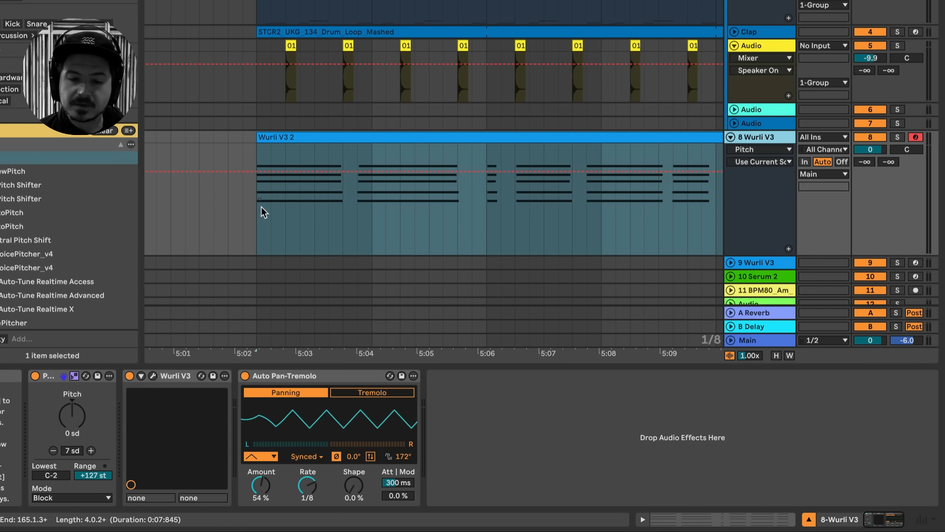
Automate the Pitch device's transposition to -8 sd over the first chord of the Wurli V3 2 clip.
drag(261, 205, 343, 206)
click(68, 415)
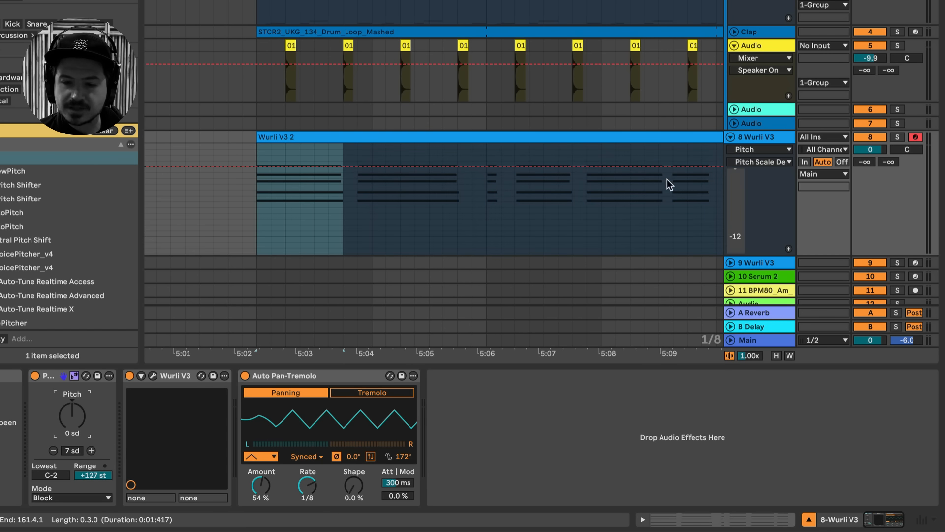
drag(271, 178, 271, 224)
Raise the pitch automation to +4 sd over the second chord and play the clip from its start.
drag(357, 238, 472, 231)
drag(418, 175, 420, 153)
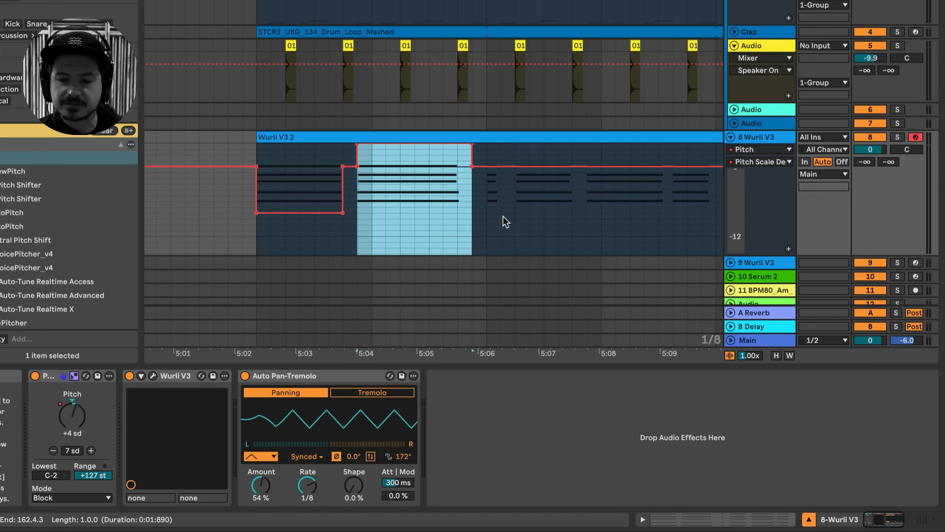
key(space)
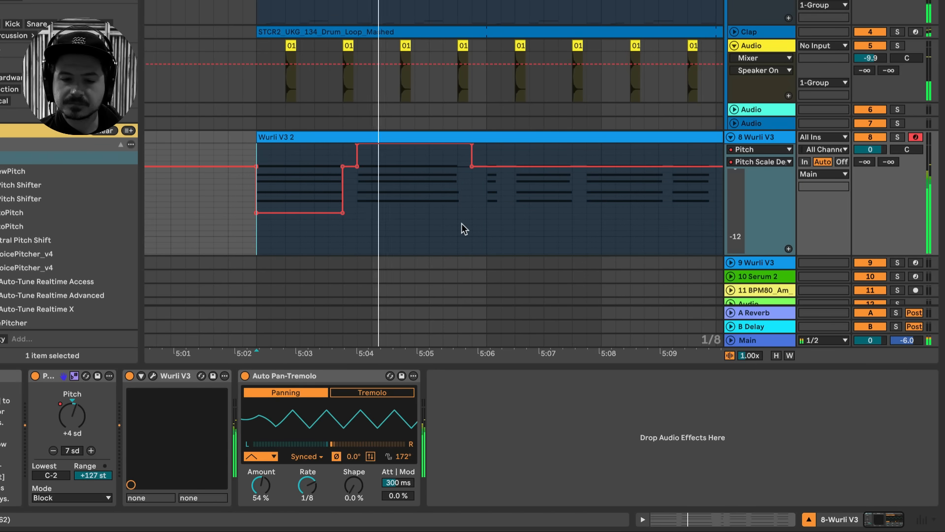
key(space)
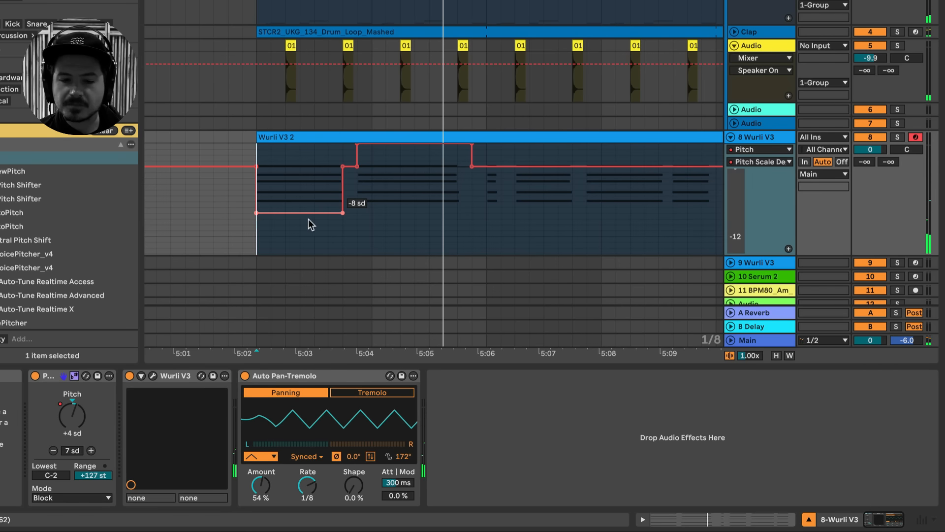
Adjust the pitch automation to -5 sd over the first chord and +3 sd over the second chord while playing the clip.
drag(312, 213, 312, 196)
key(space)
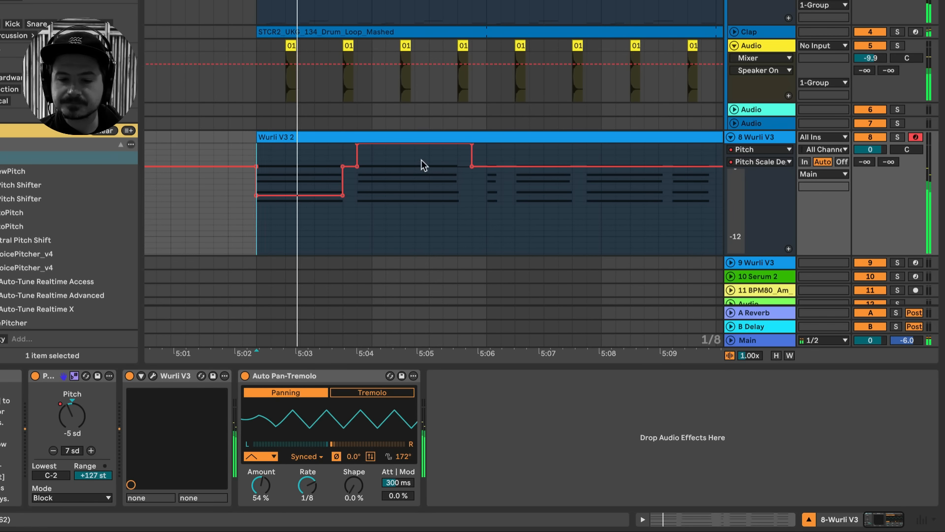
drag(427, 149, 434, 157)
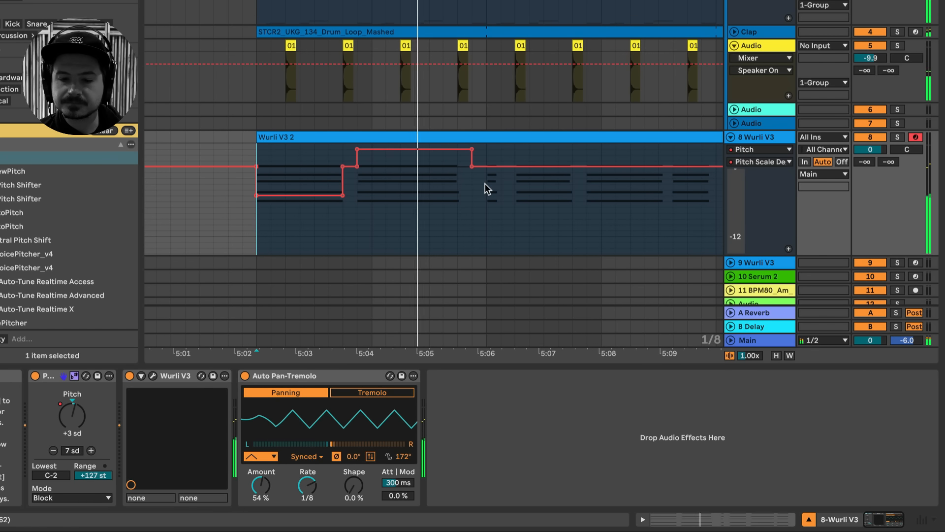
Automate the transposition to -1 sd over the last two chords of the Wurli V3 2 clip and play it from its start.
drag(425, 201, 528, 185)
scroll(527, 184, left, 5)
key(space)
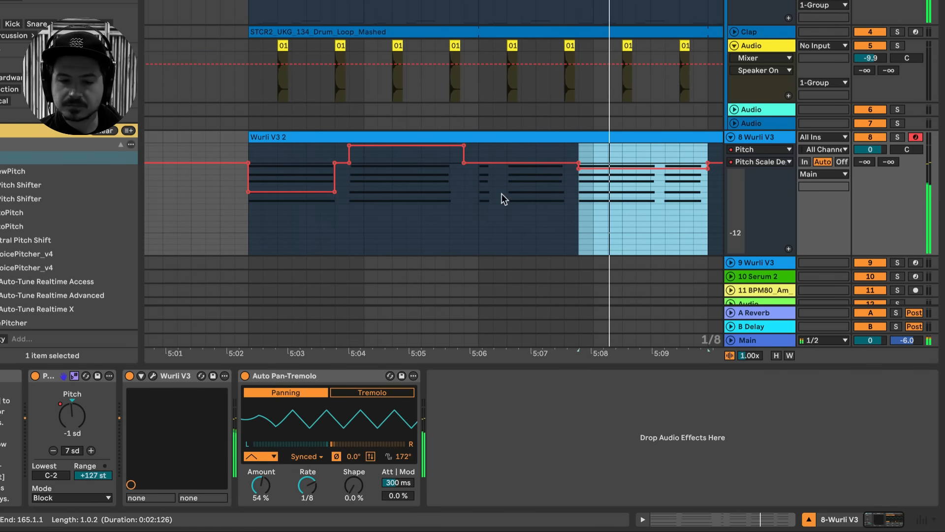
key(space)
click(250, 154)
key(space)
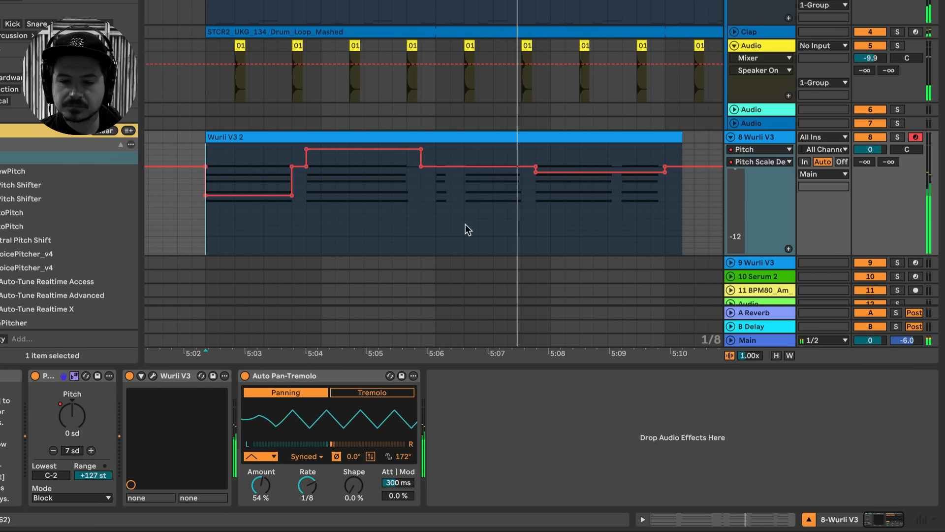
Lower the pitch automation over only the final short chord of the Wurli V3 2 clip and play the result.
drag(622, 217, 663, 212)
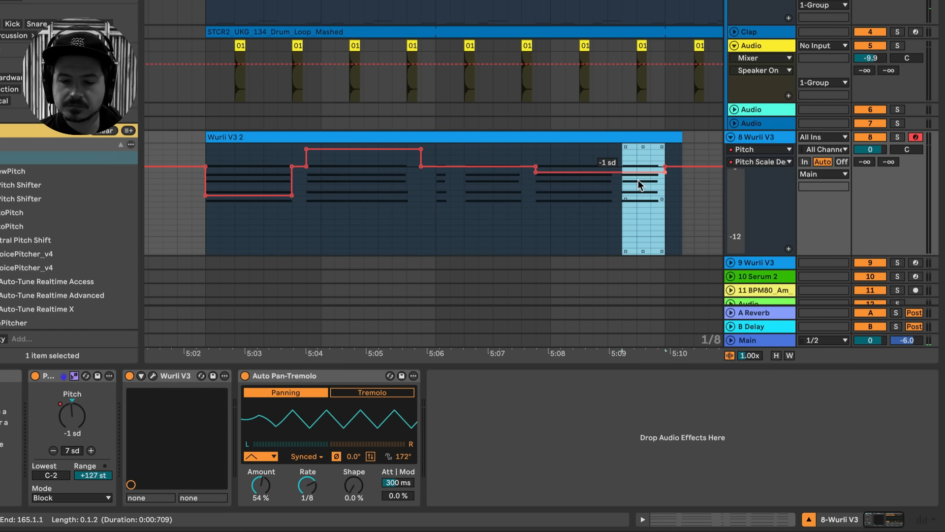
key(space)
drag(638, 179, 629, 189)
click(580, 222)
key(space)
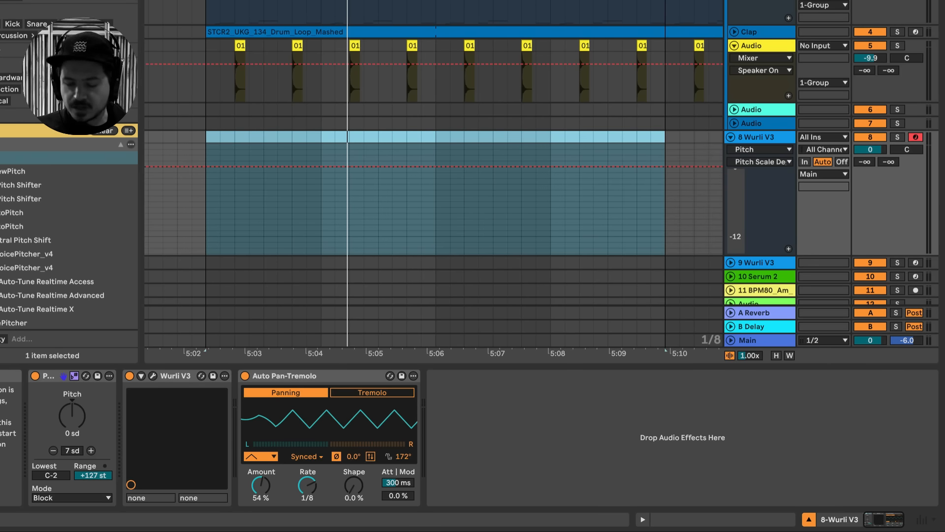
Record a new four-bar clip of repeated chords with a melody on the emptied 8 Wurli V3 track.
key(F9)
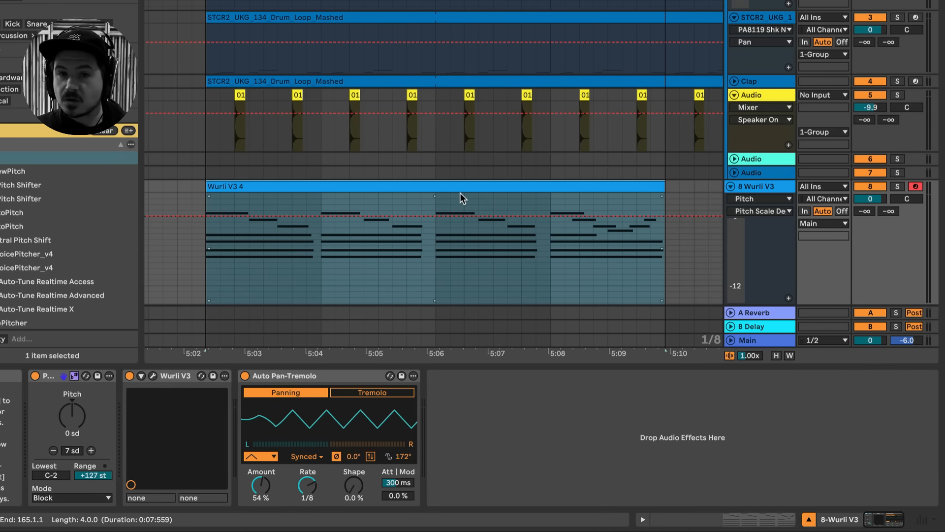
right_click(459, 197)
key(Escape)
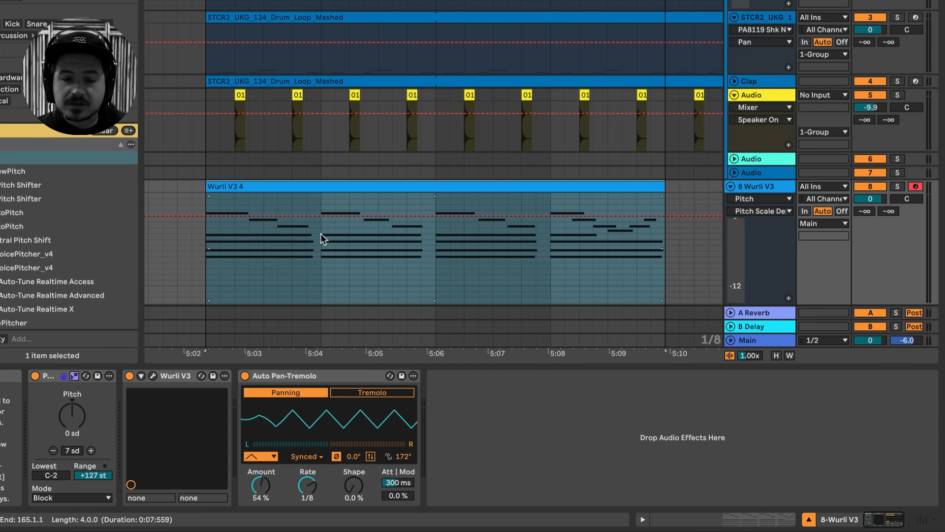
Automate the Pitch device to -2 sd over the second bar, +2 sd over the third and +4 sd over the fourth, then play the clip.
drag(321, 233, 545, 249)
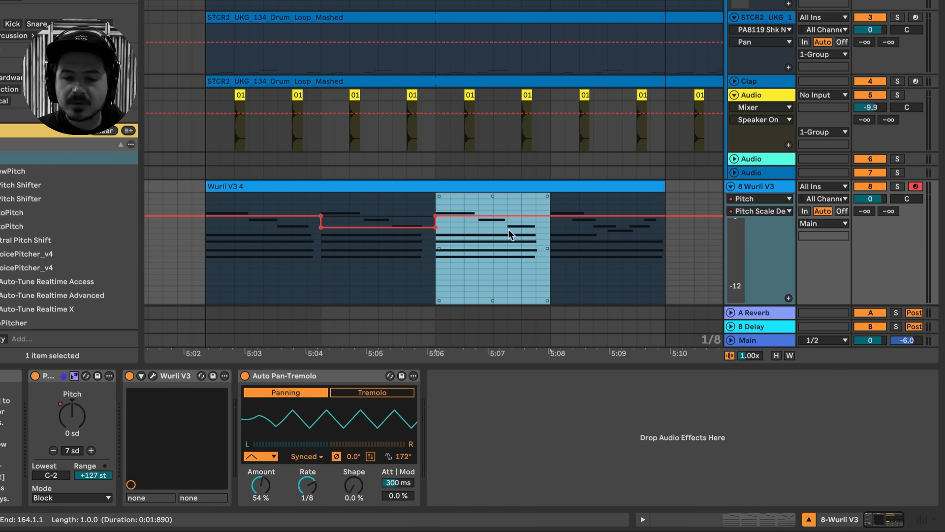
drag(507, 224, 508, 213)
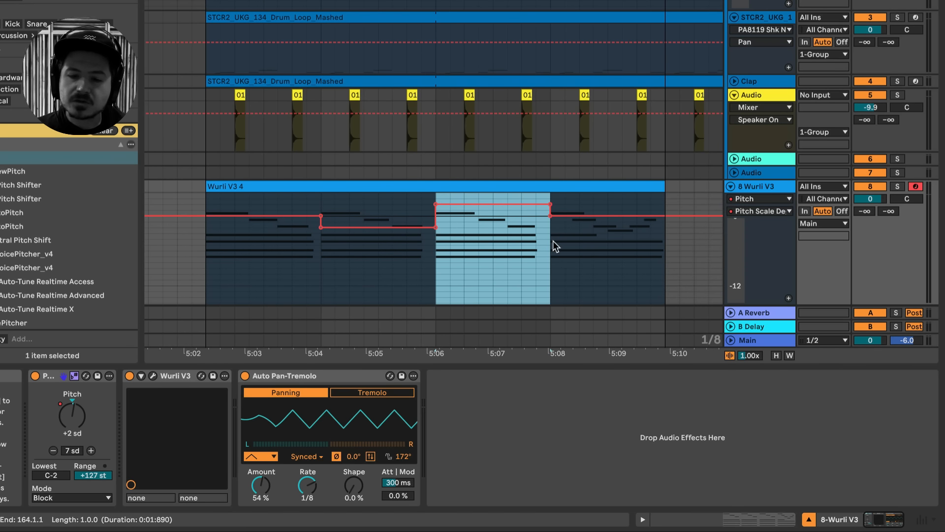
drag(553, 240, 634, 210)
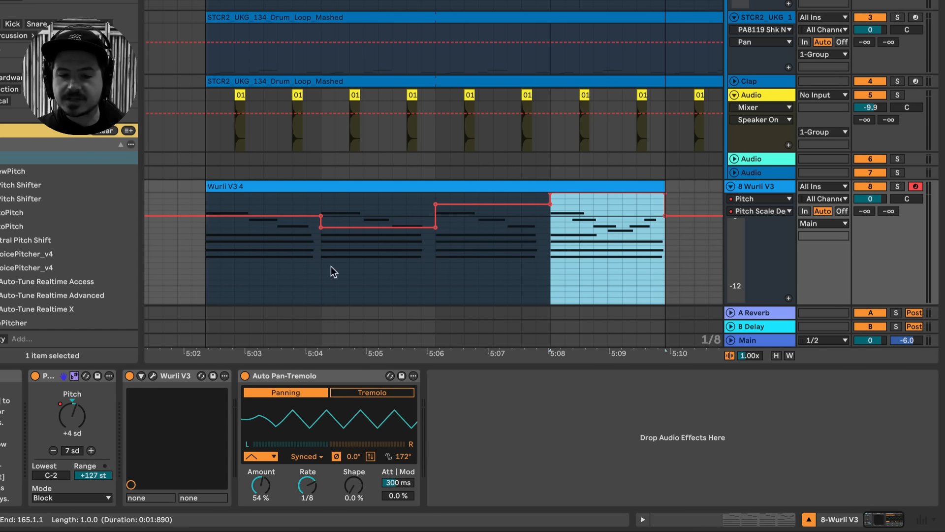
click(204, 264)
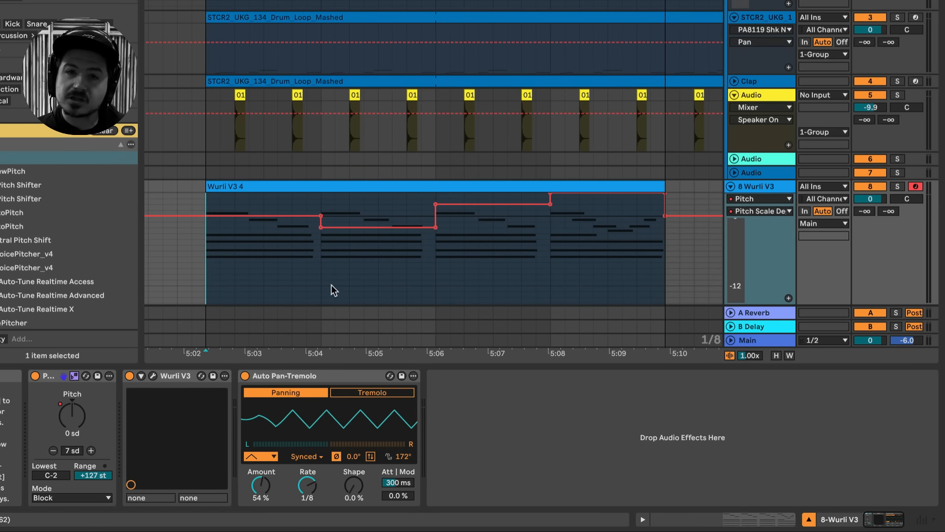
key(space)
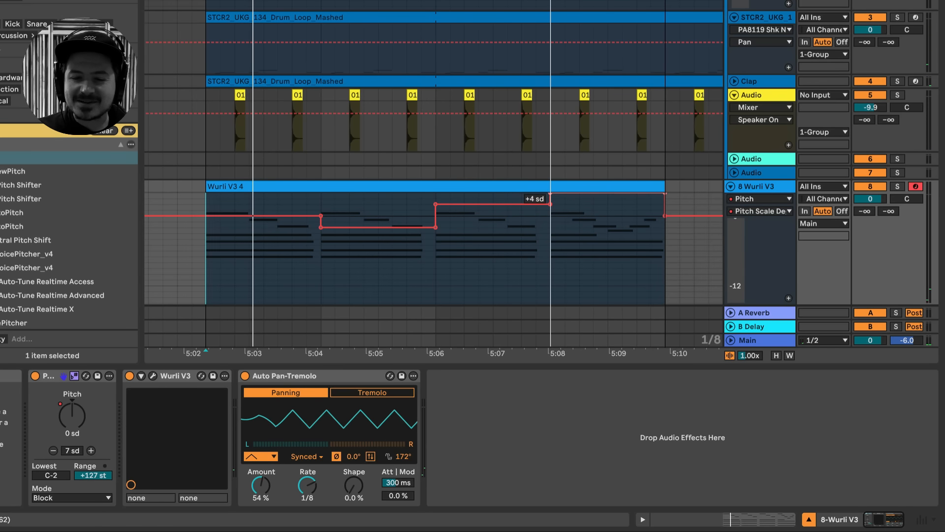
Lower the pitch automation over the fourth bar to +3 sd and play the Wurli V3 4 clip.
drag(583, 199, 582, 204)
click(554, 233)
key(space)
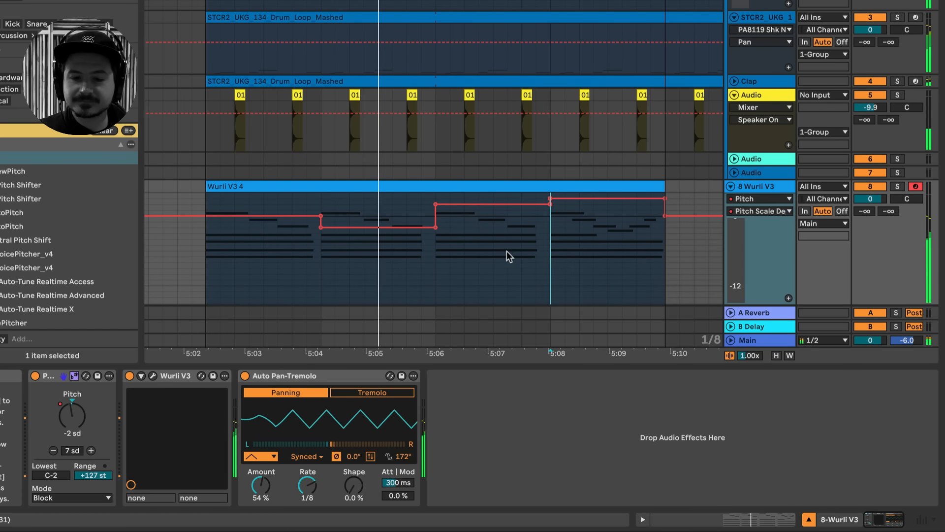
scroll(562, 281, right, 2)
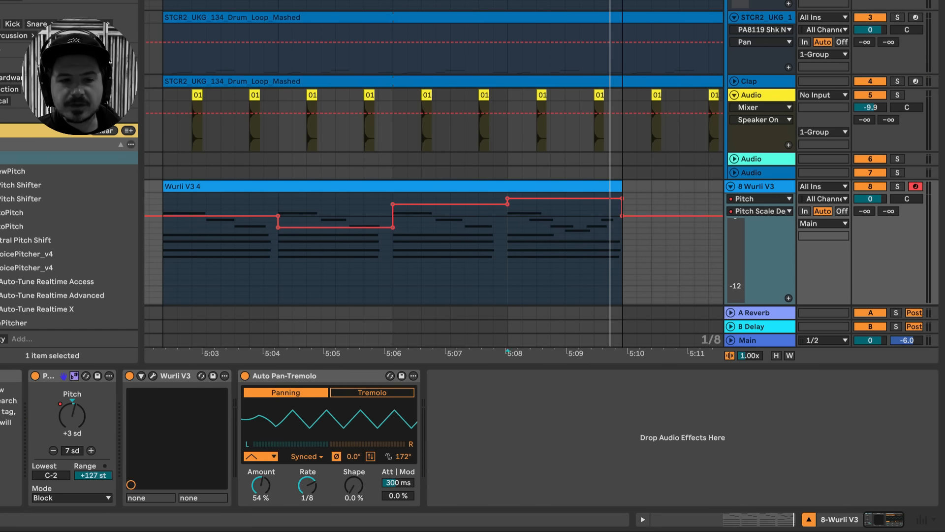
Add a MIDI Monitor device before and another after the Pitch device on the 8 Wurli V3 track.
text(metro)
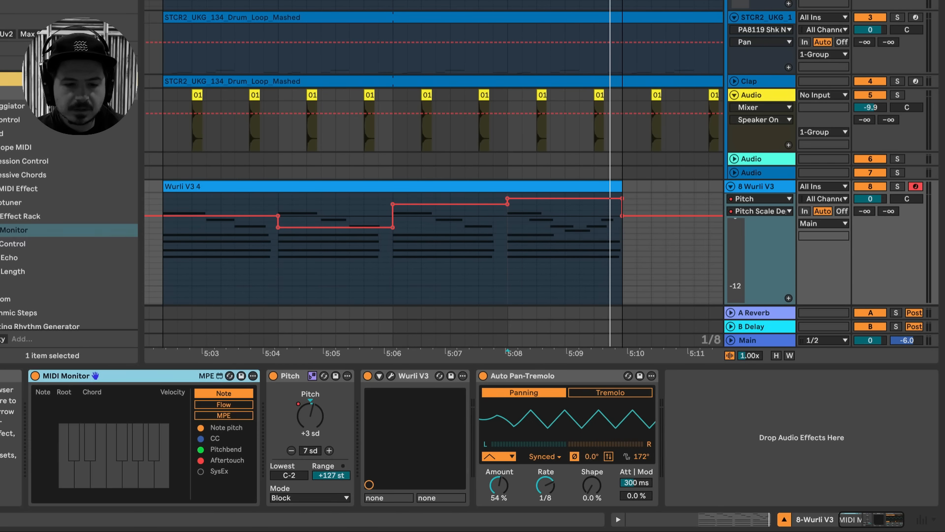
drag(22, 230, 355, 451)
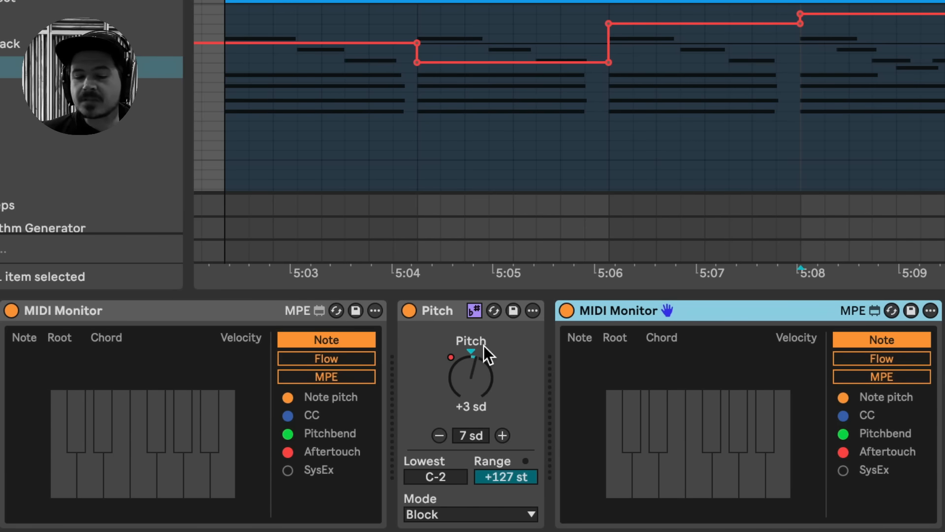
Replace the Pitch device with a Chord device between the two MIDI Monitors and delete the Wurli V3 4 clip.
click(475, 315)
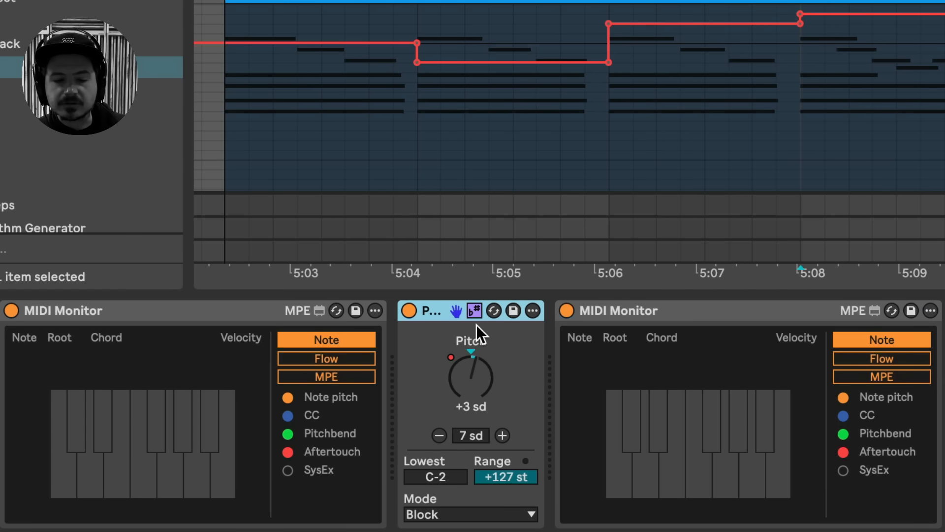
key(Delete)
drag(15, 7, 391, 419)
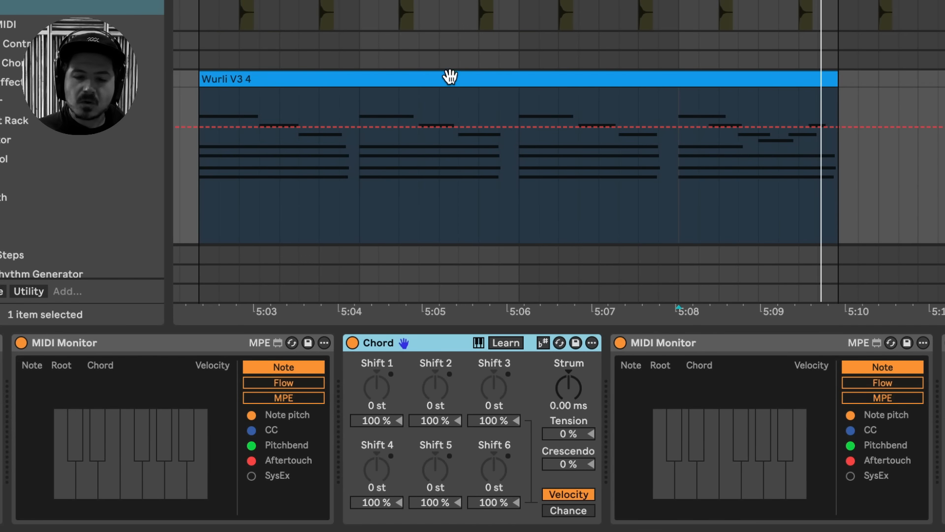
click(423, 78)
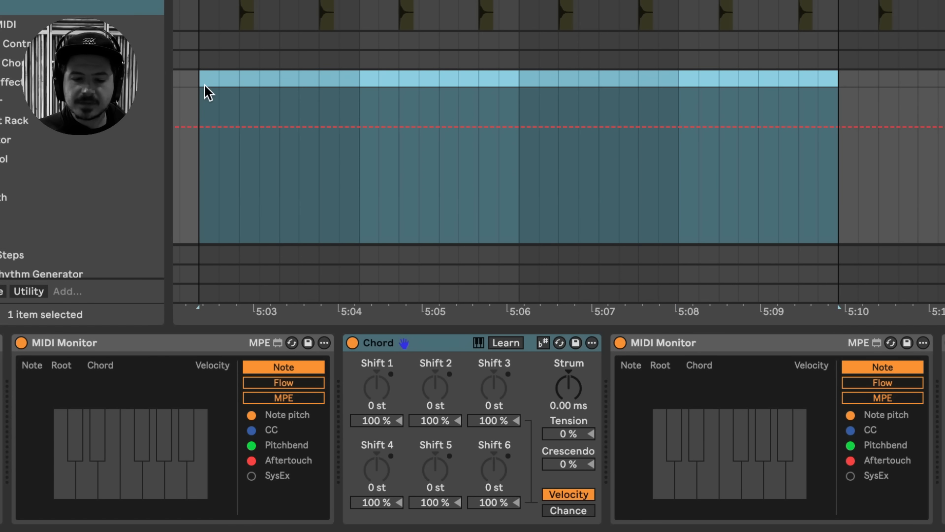
key(Delete)
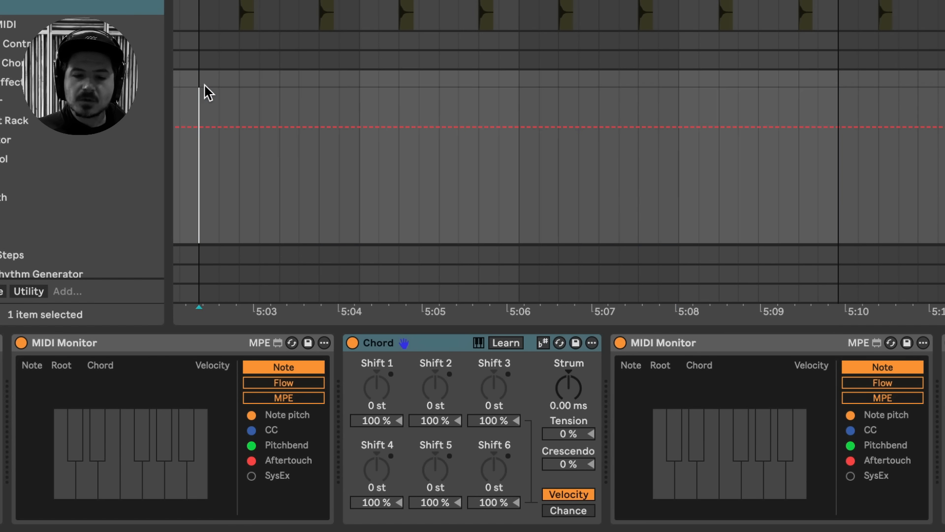
Compare the Chord device's shifts in semitones and scale degrees, leaving Use Current Scale turned on.
click(543, 342)
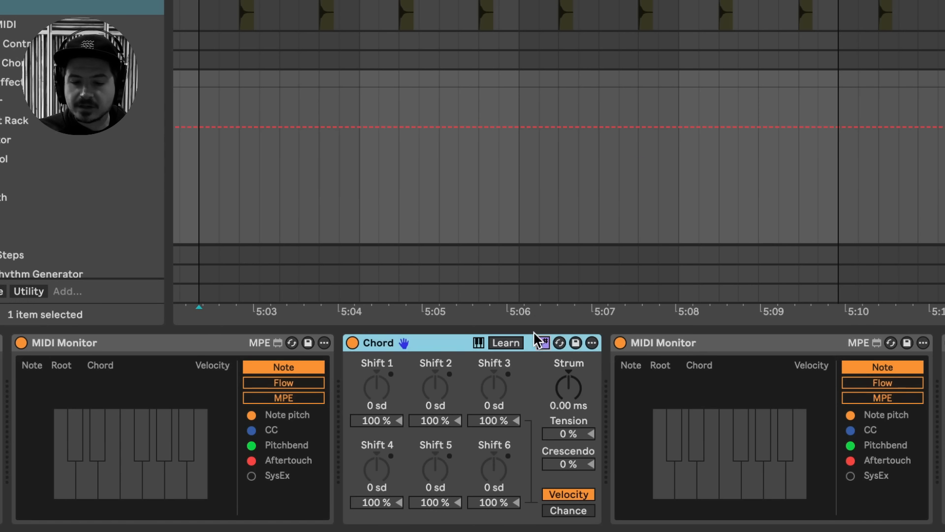
click(543, 342)
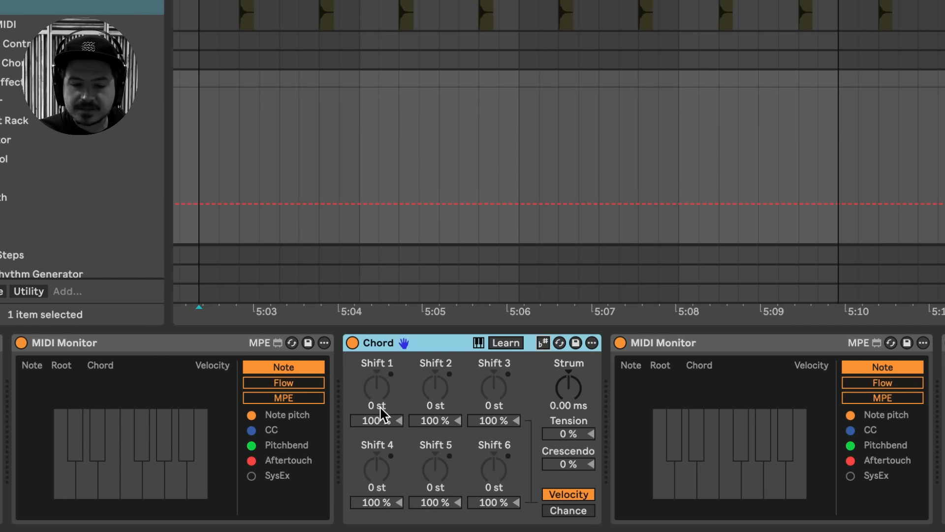
click(543, 343)
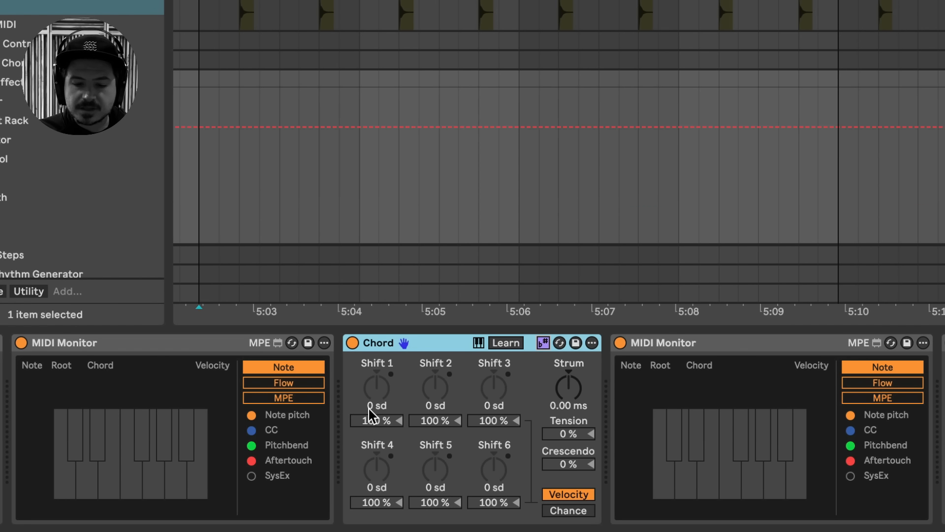
Build a seventh chord in the Chord device with Shift 2 at +2 sd, Shift 3 at +4 sd and Shift 4 at +6 sd.
click(435, 389)
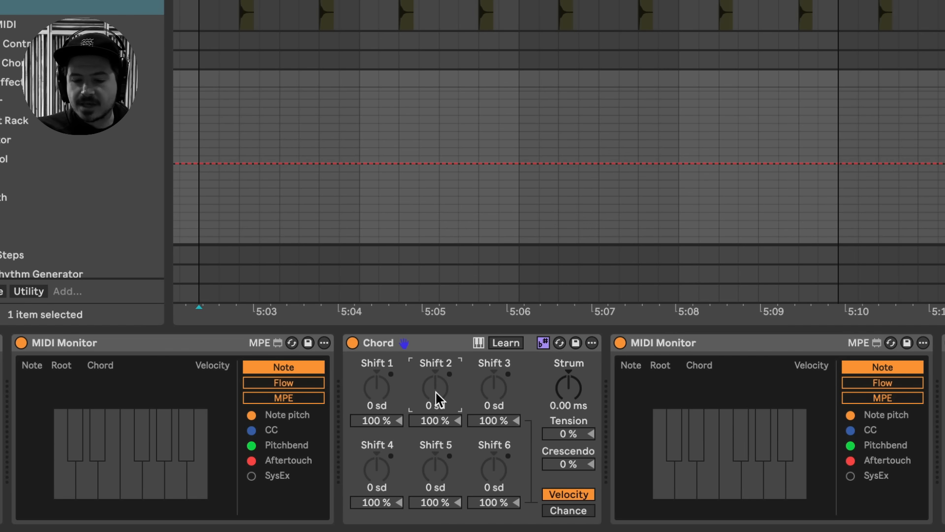
key(Up)
key(Up)
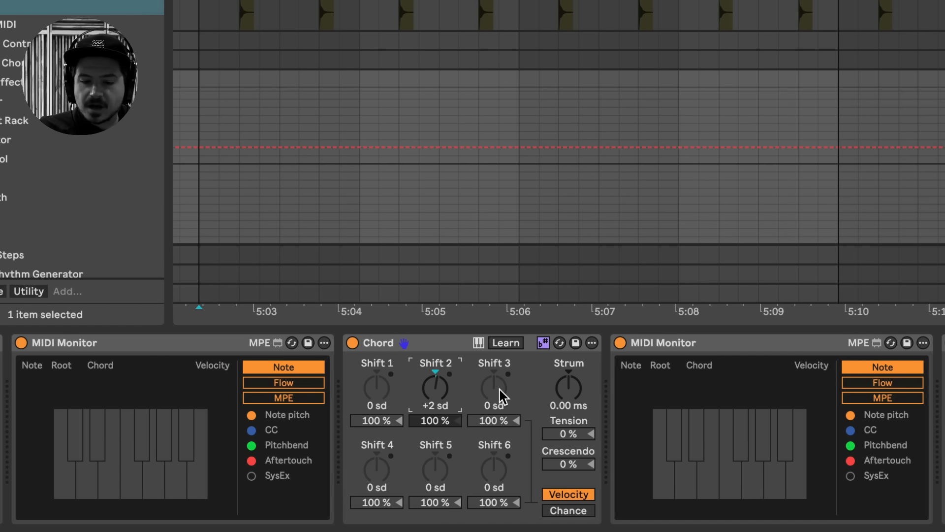
click(504, 389)
key(Up)
key(Up)
key(Up)
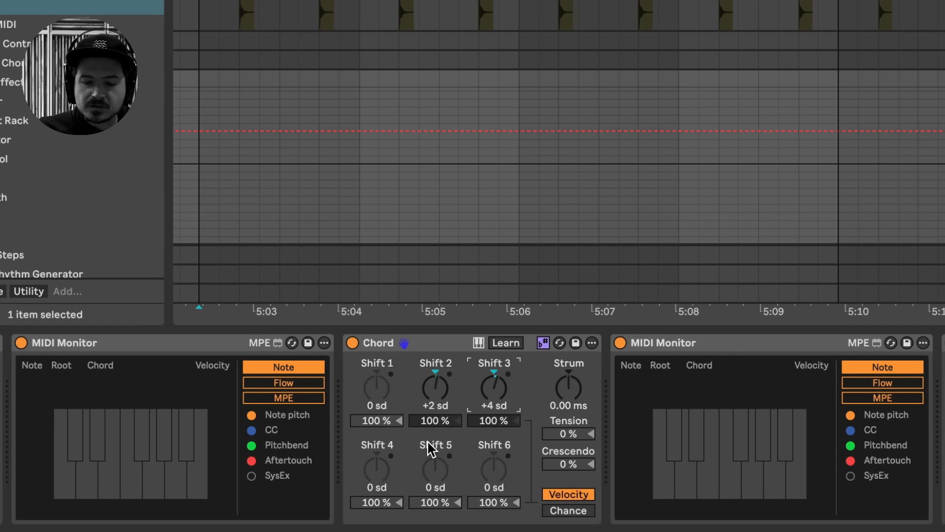
drag(377, 470, 377, 456)
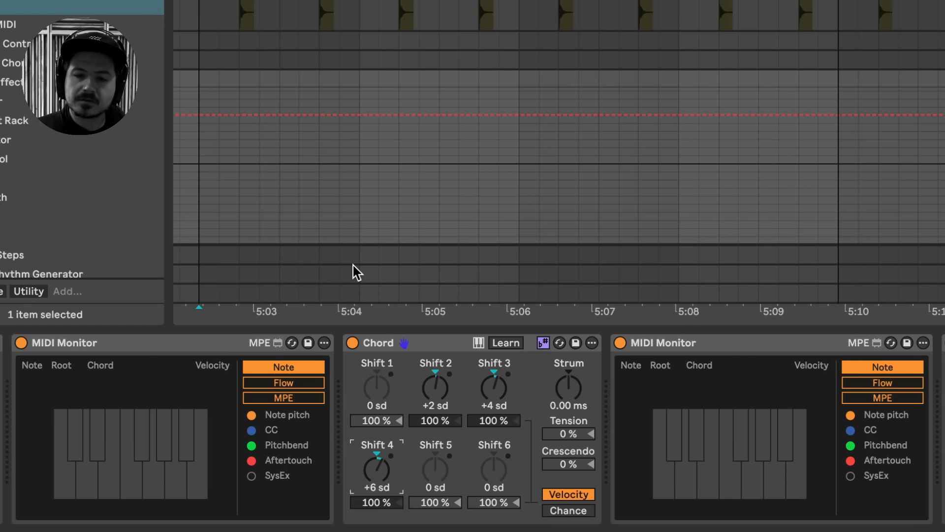
Record a four-bar line of single notes through the Chord device on the 8 Wurli V3 track and open the clip's notes.
key(F9)
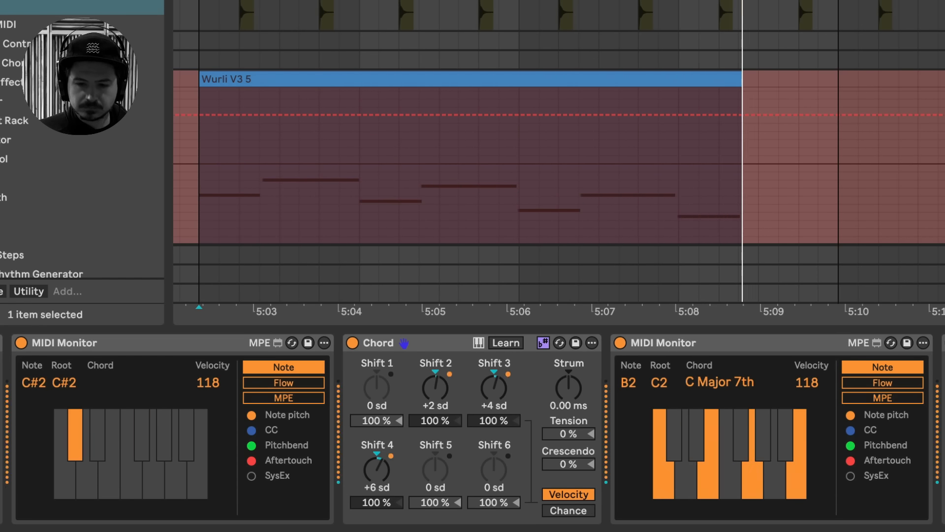
key(space)
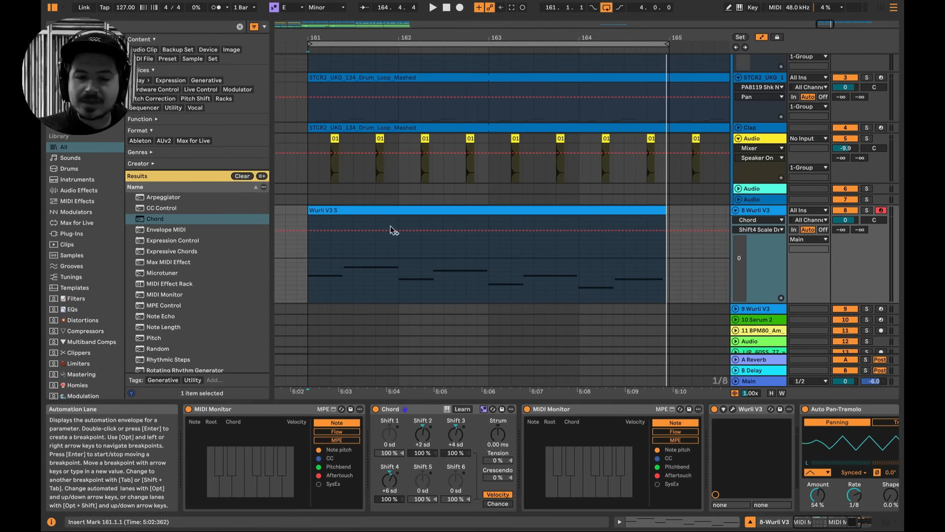
double_click(349, 79)
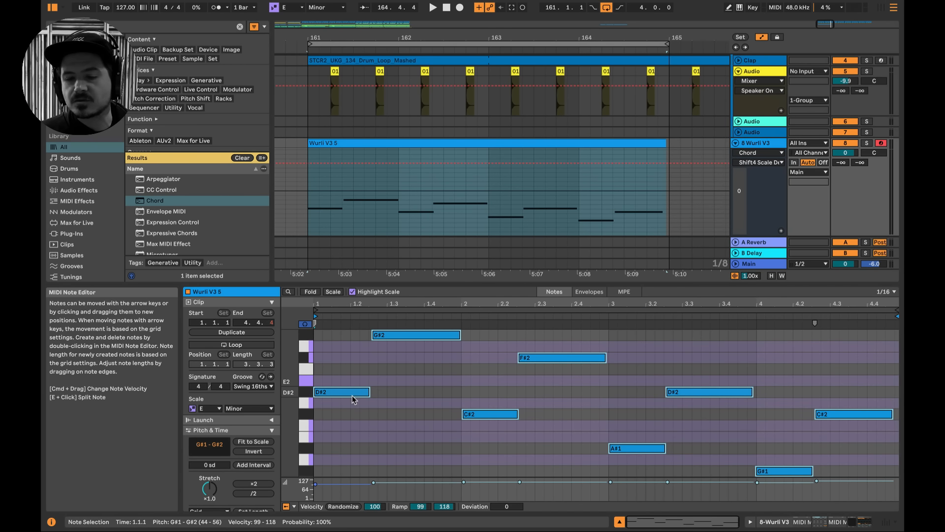
Insert a new MIDI track below 8 Wurli V3 and set its MIDI input to 8-Wurli V3.
click(758, 144)
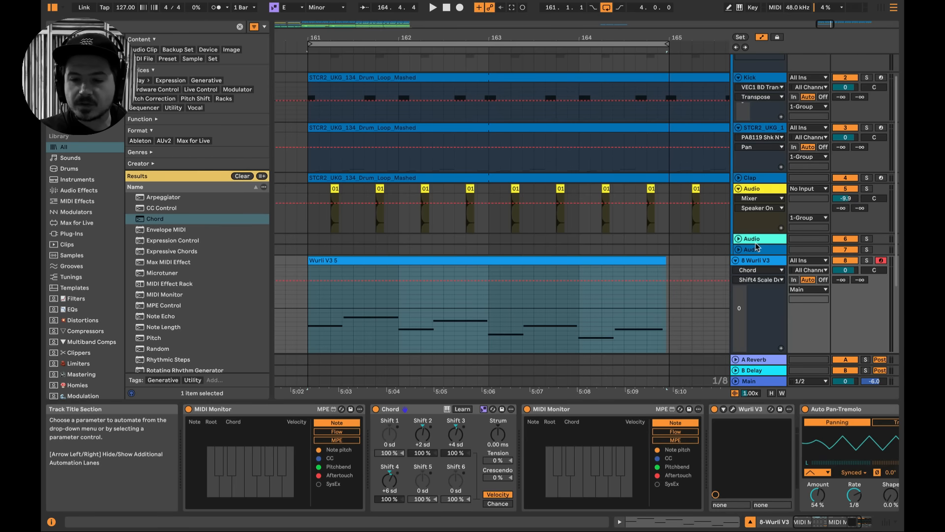
right_click(752, 258)
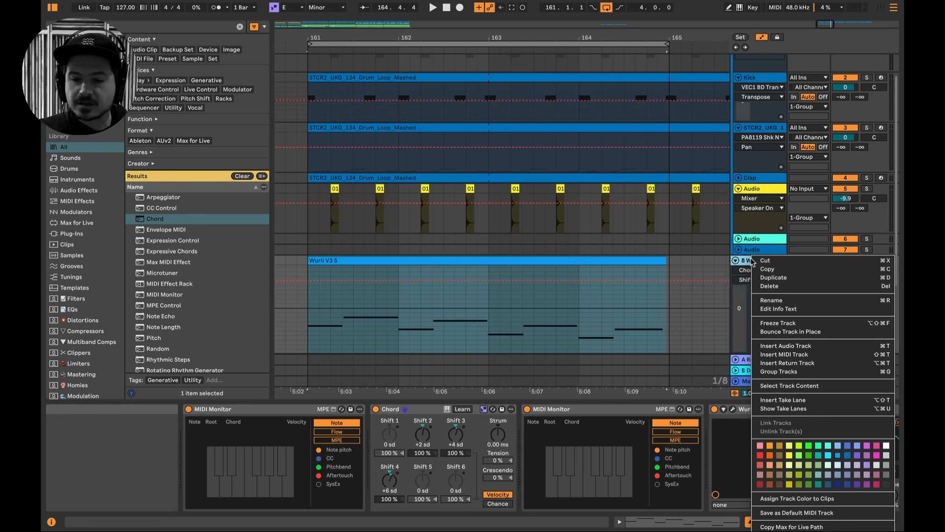
click(788, 355)
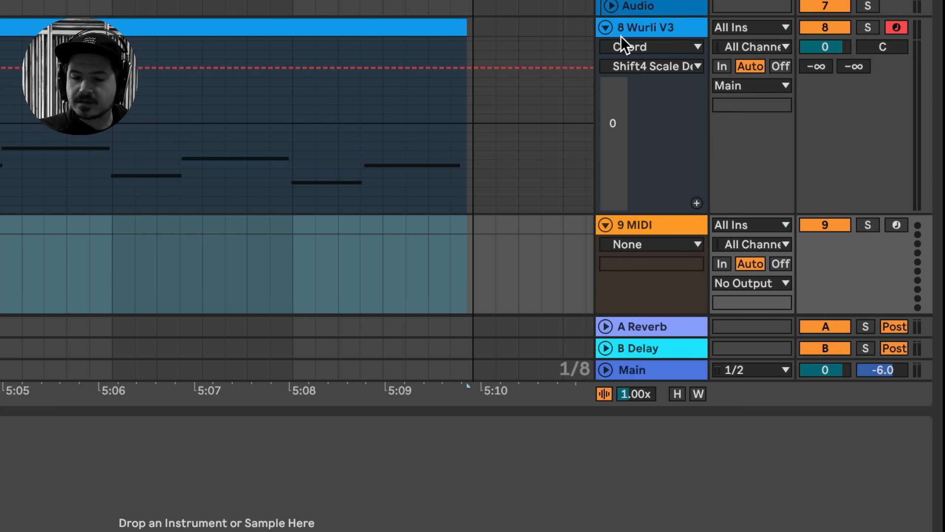
click(737, 224)
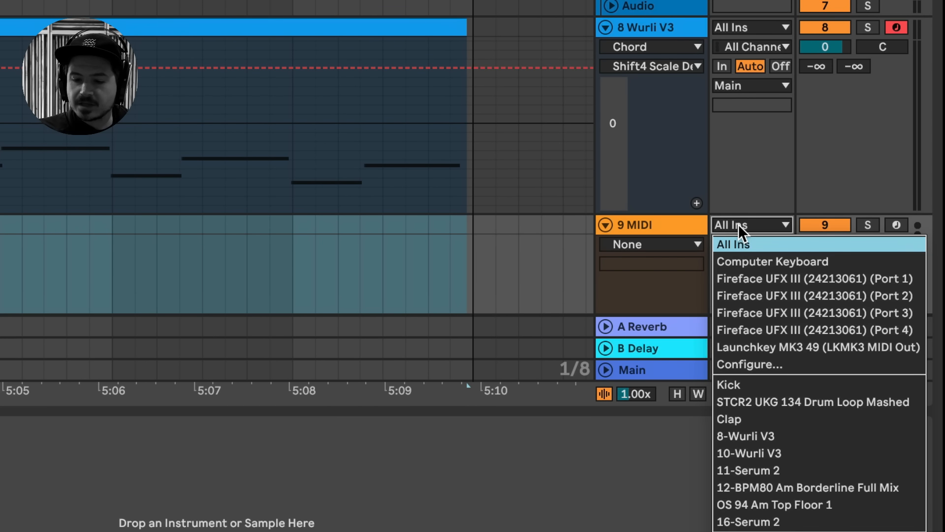
click(799, 435)
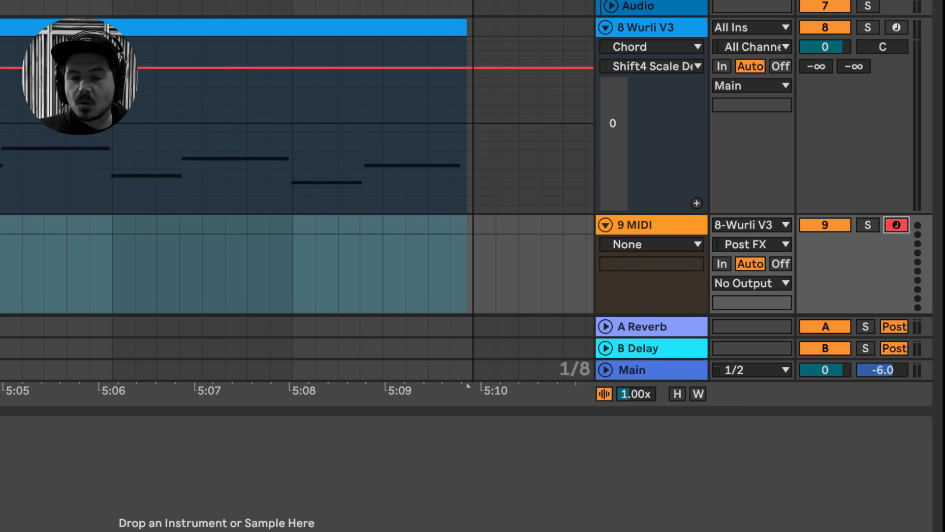
Record the Wurli track's generated chords for four bars onto the 9 MIDI track and play that track soloed.
scroll(323, 209, down, 3)
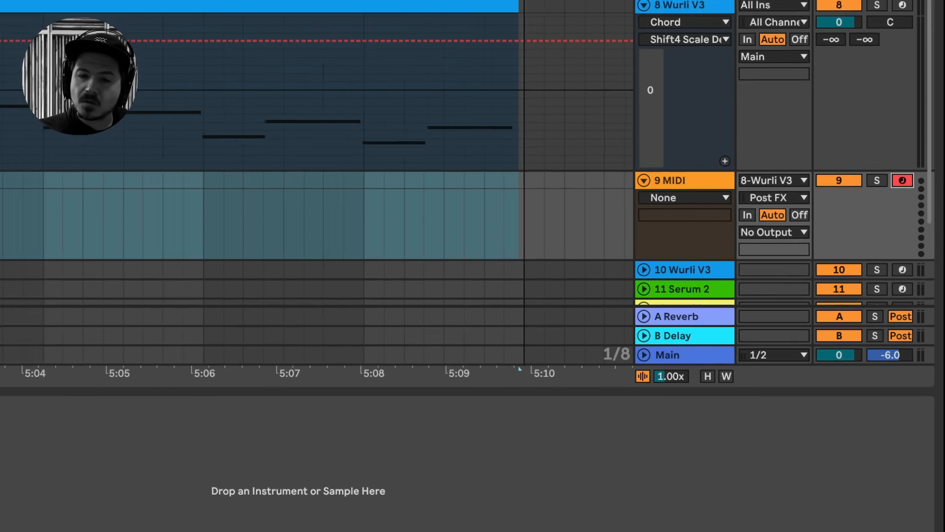
key(F9)
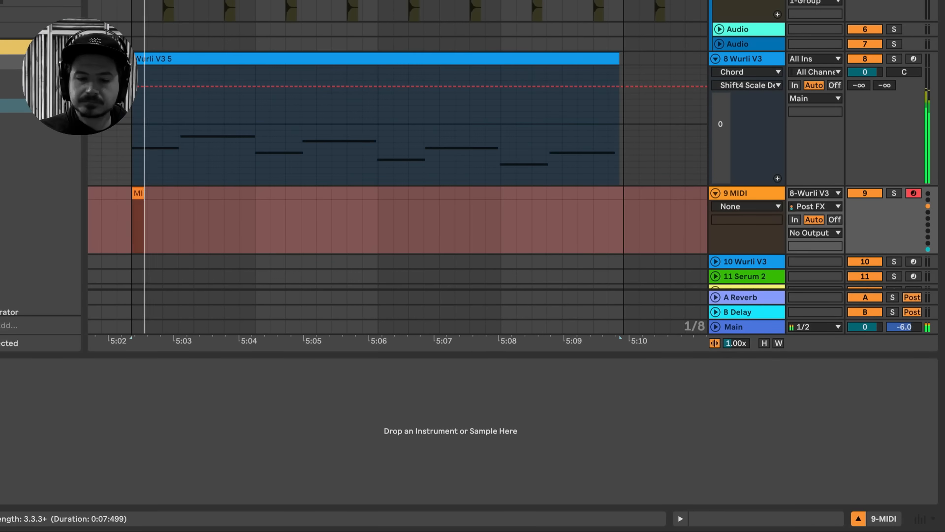
scroll(270, 181, down, 2)
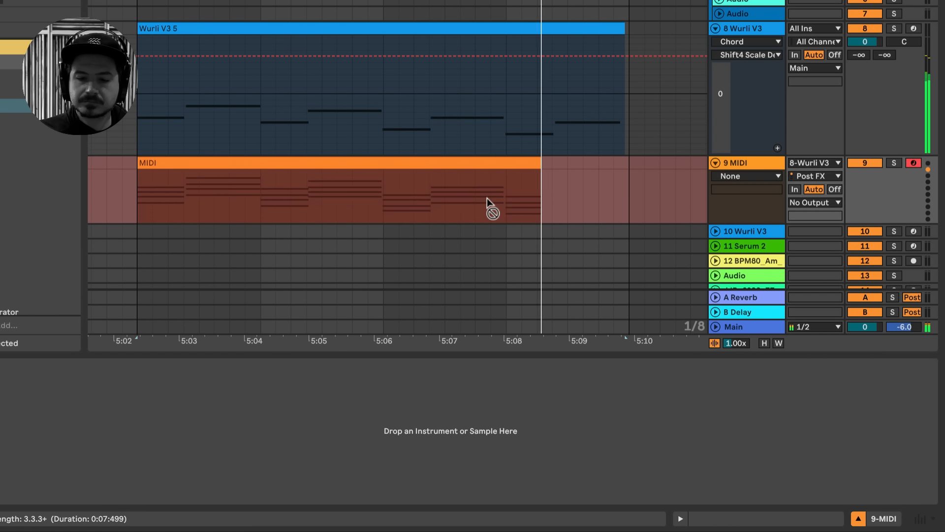
key(space)
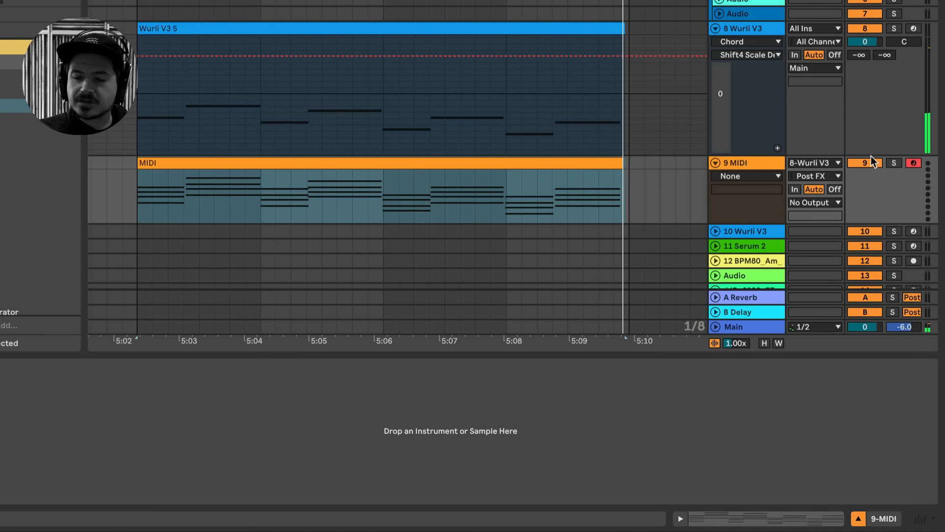
click(893, 163)
key(space)
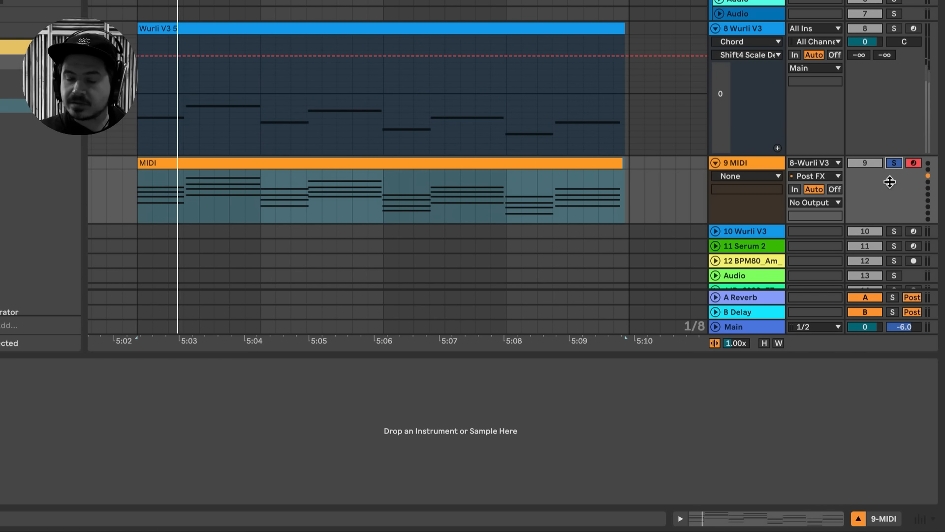
Replace the Wurli V3 5 clip with the recorded chord clip and play it with the Chord device turned off.
click(746, 31)
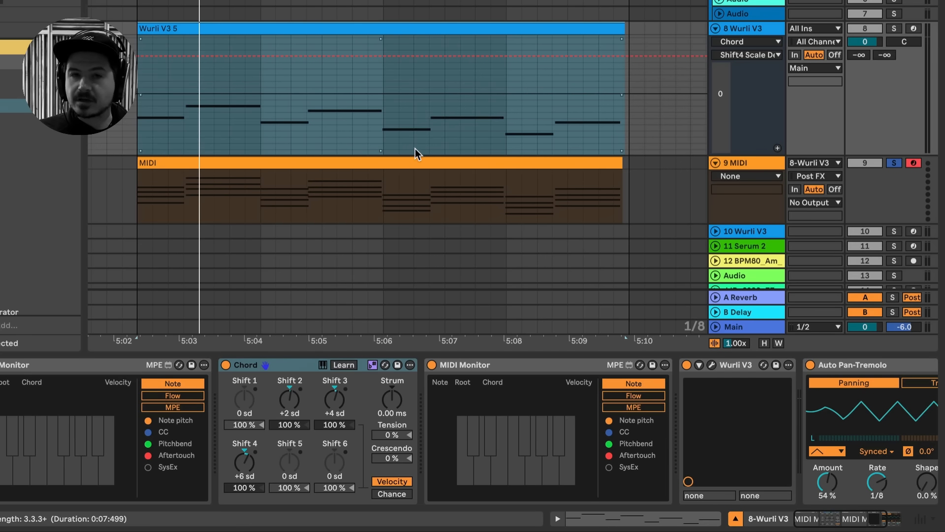
drag(411, 160, 412, 81)
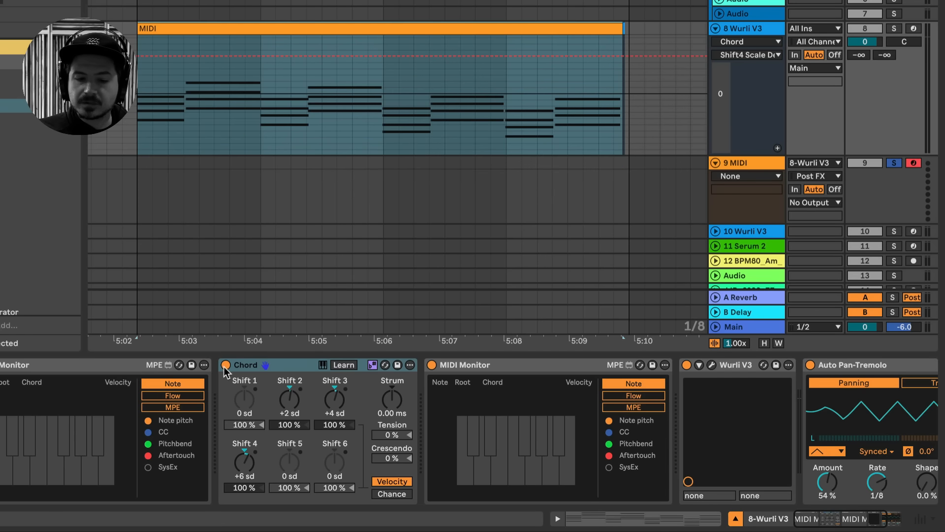
click(226, 365)
key(space)
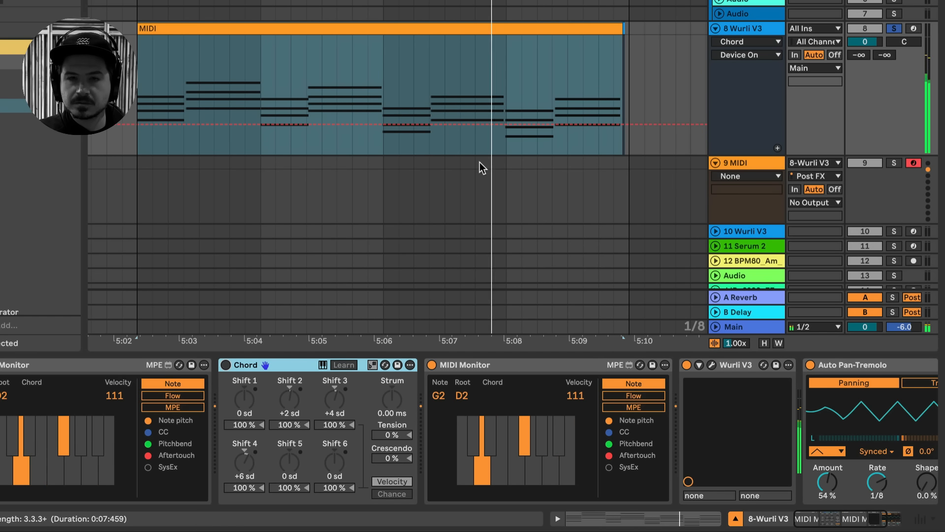
key(space)
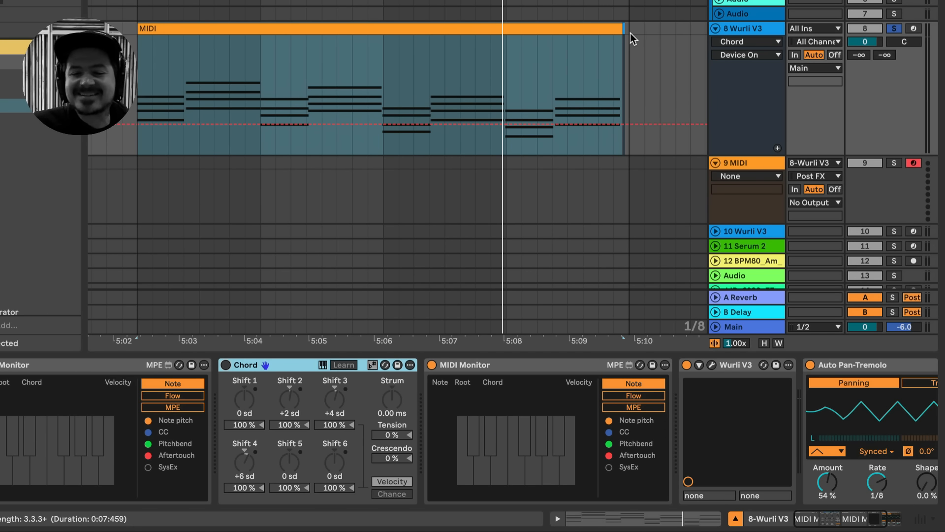
Delete the chord clip from the 8 Wurli V3 track and turn the Chord device back on.
drag(630, 28, 140, 28)
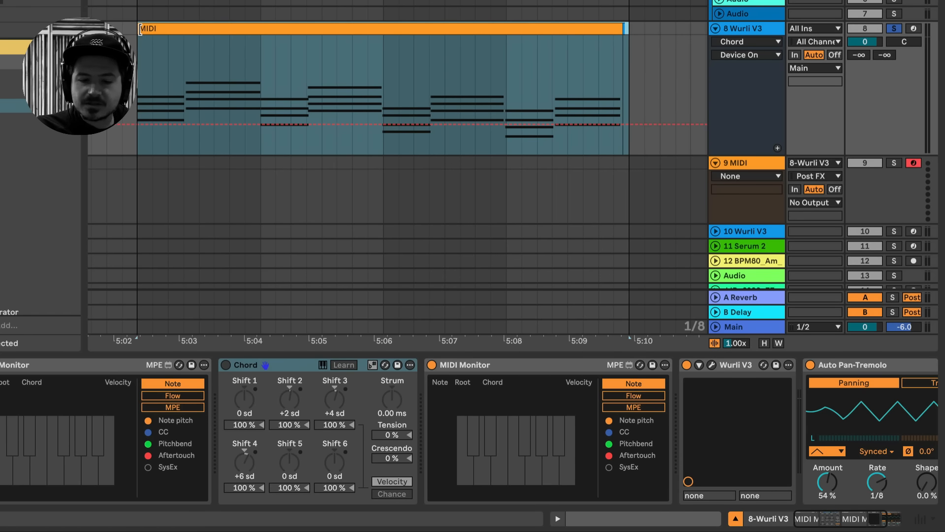
key(Delete)
click(226, 364)
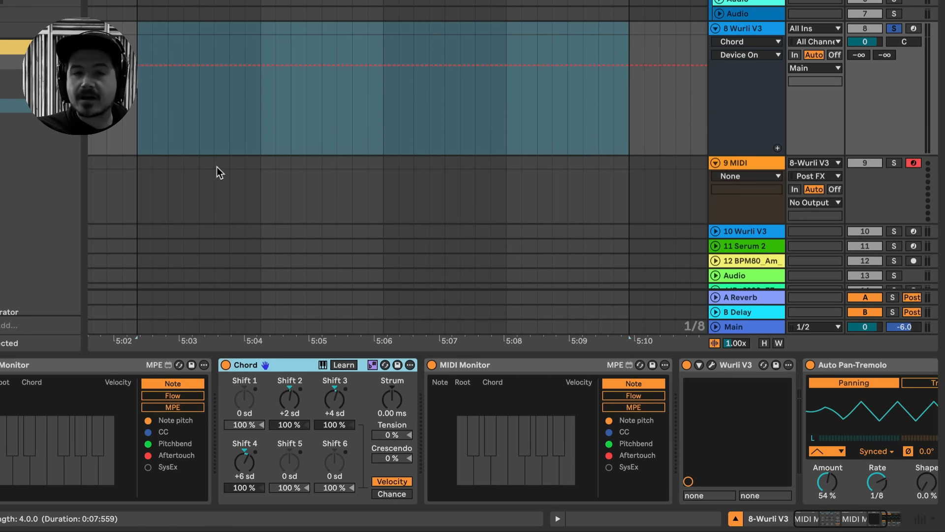
Record a two-bar line of single notes on the 8 Wurli V3 track from bar 161 through the Chord device.
click(141, 100)
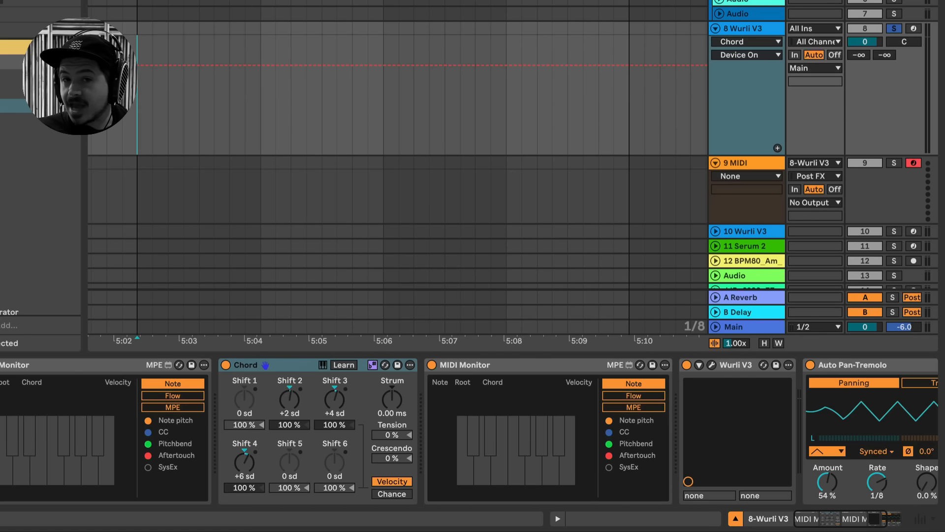
key(F9)
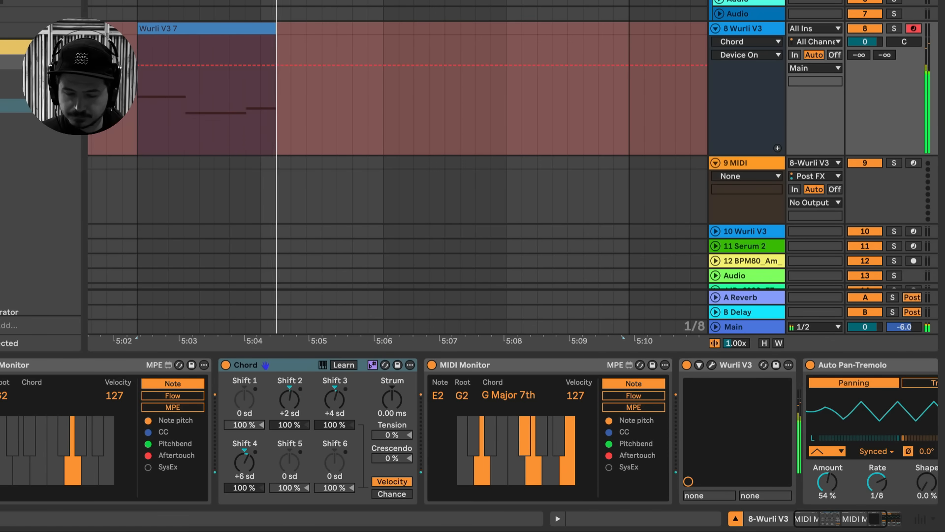
key(space)
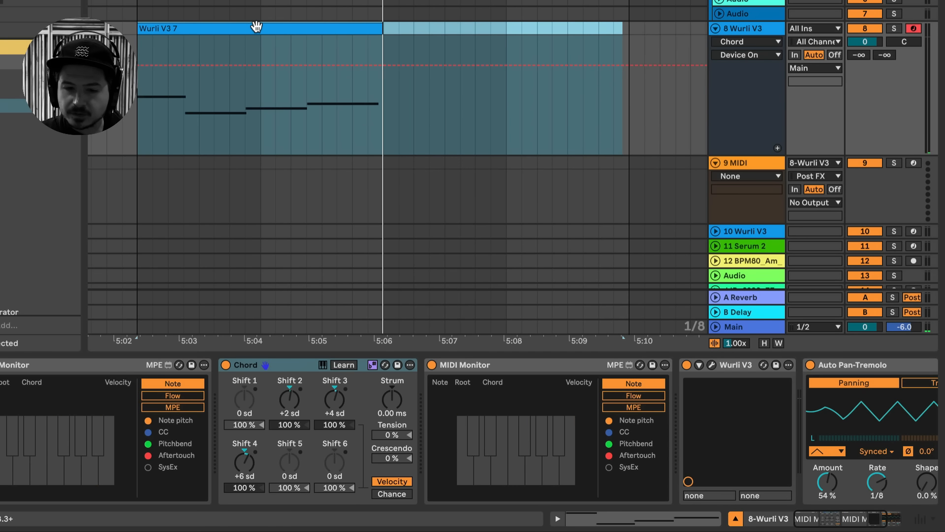
Record the two-bar line's generated chords onto the 9 MIDI track and extend the clip to a full two bars.
click(913, 163)
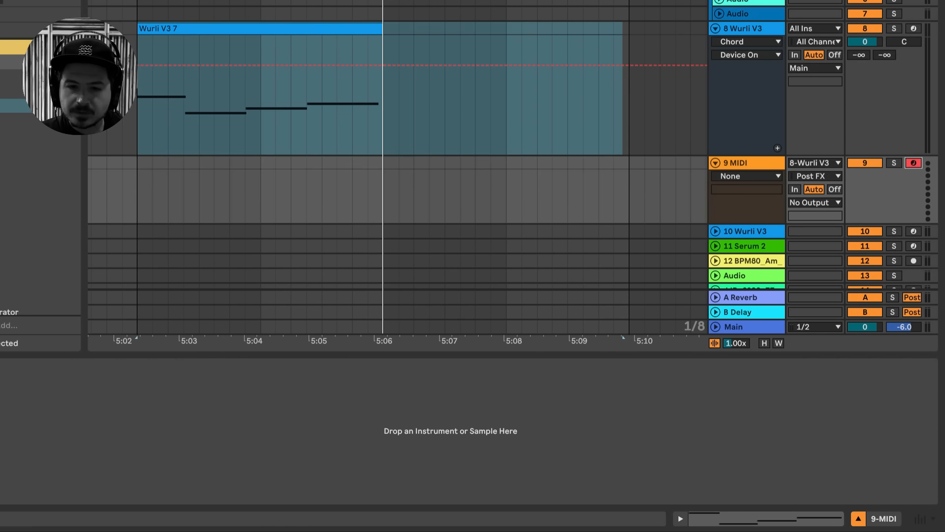
key(F9)
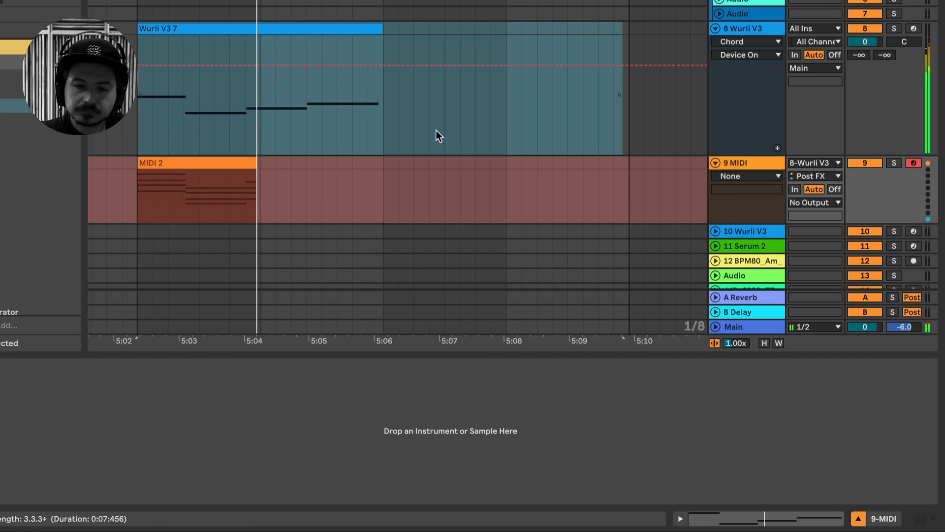
key(space)
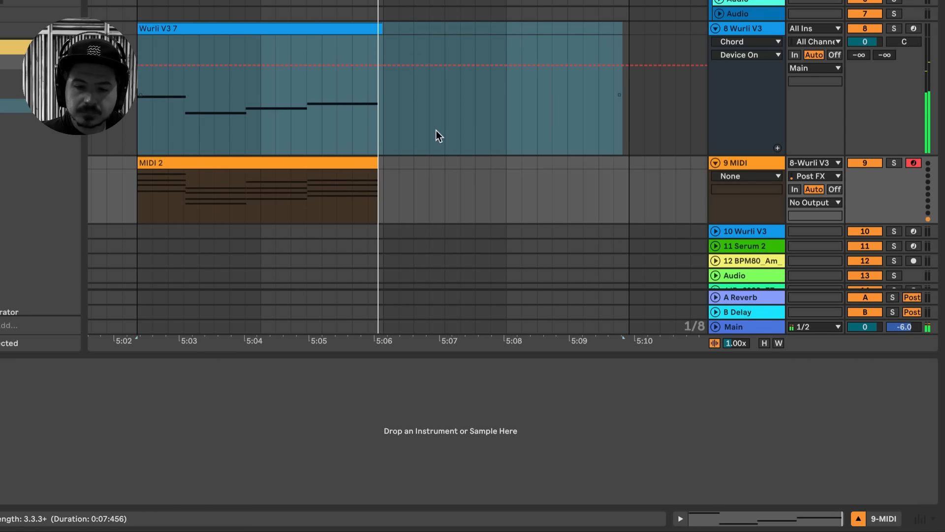
click(373, 160)
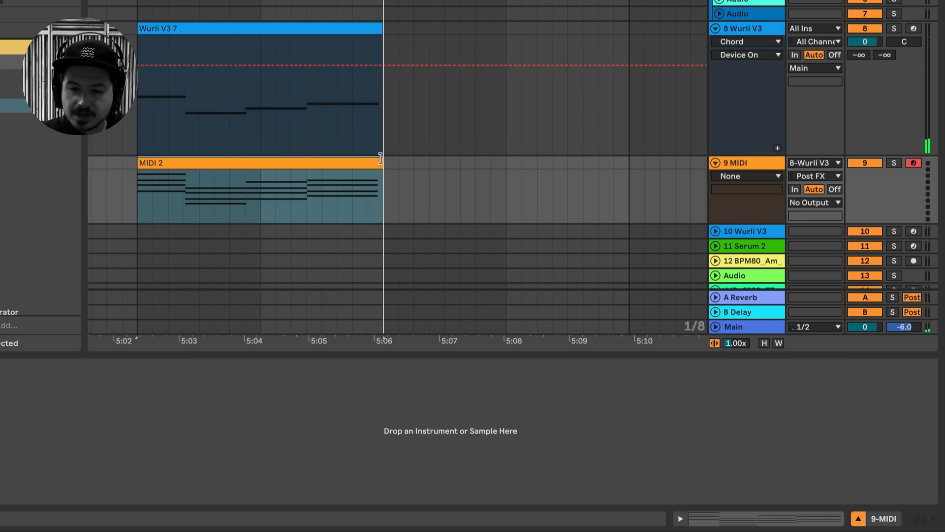
Replace the Wurli V3 7 clip with the MIDI 2 chord clip and turn off the Chord device.
click(347, 27)
key(Delete)
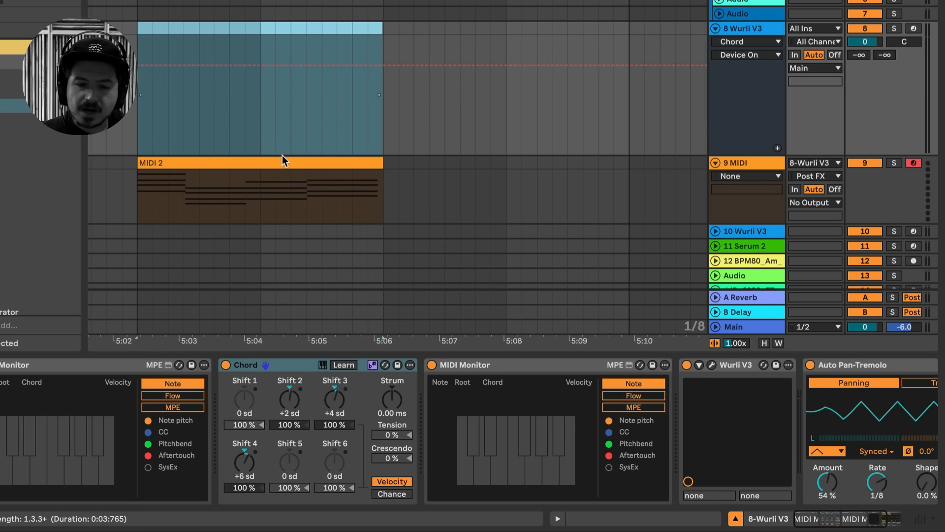
drag(282, 160, 282, 27)
click(225, 365)
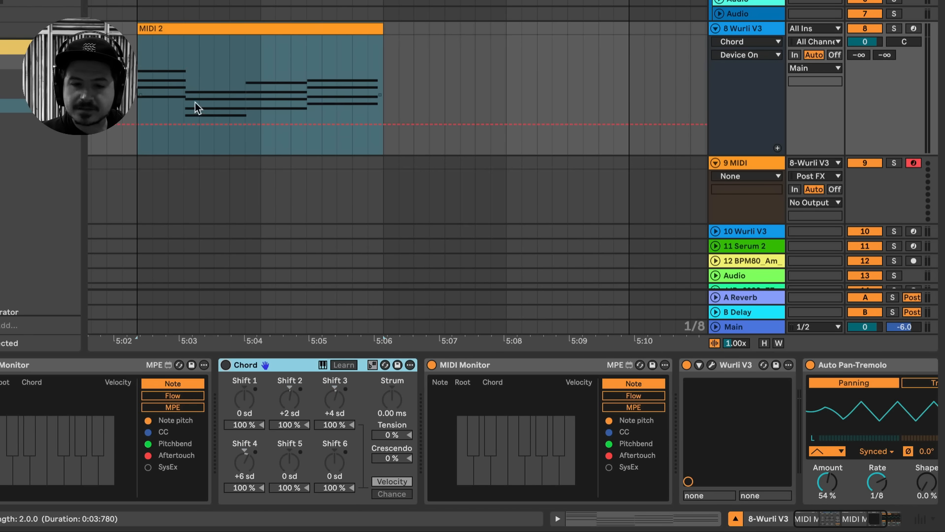
Open the MIDI 2 clip's notes, play it, and raise the third chord's G2 note by one semitone.
double_click(191, 27)
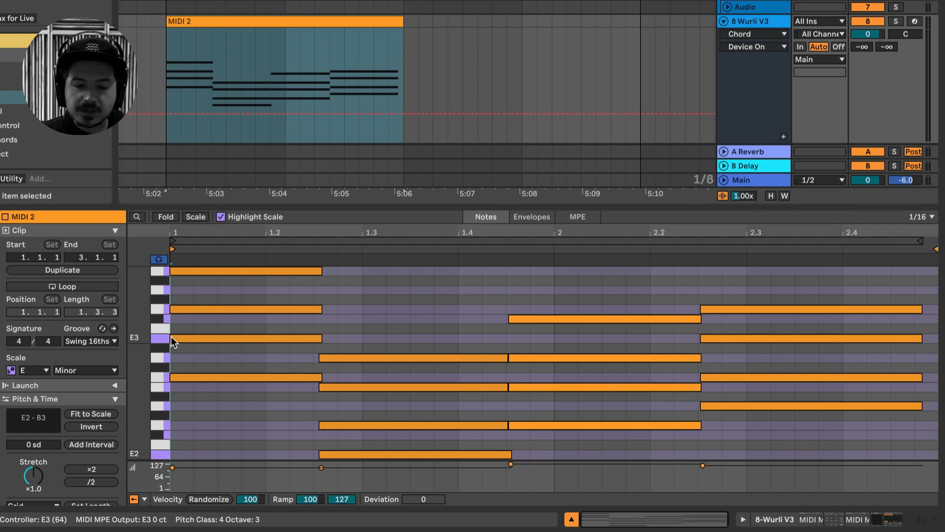
key(space)
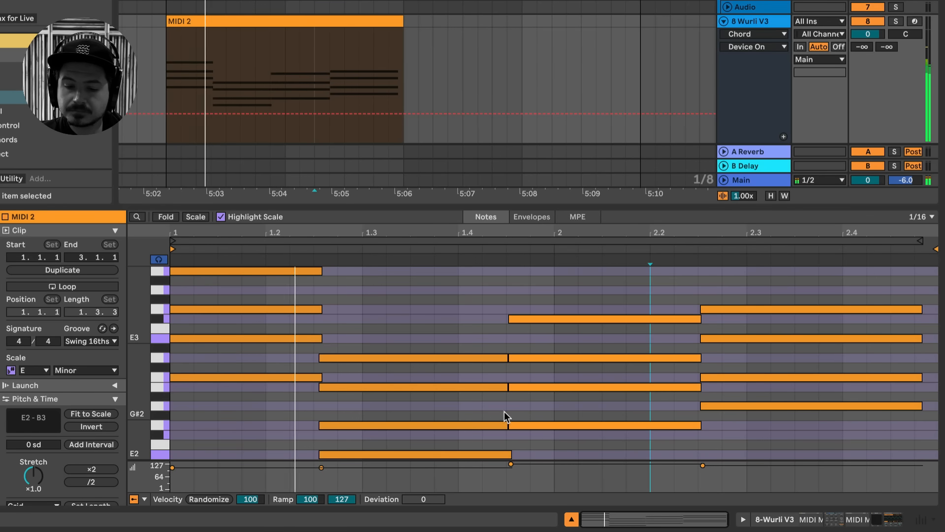
click(631, 424)
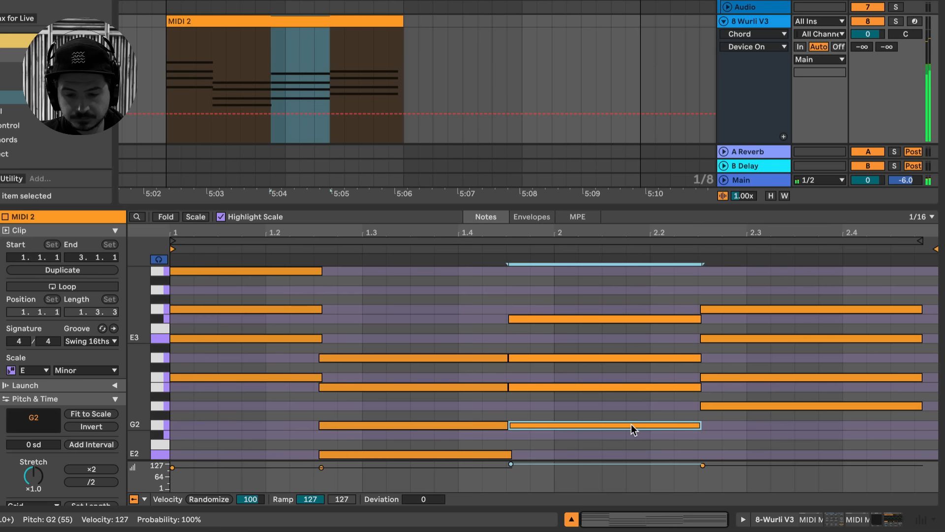
drag(631, 424, 628, 414)
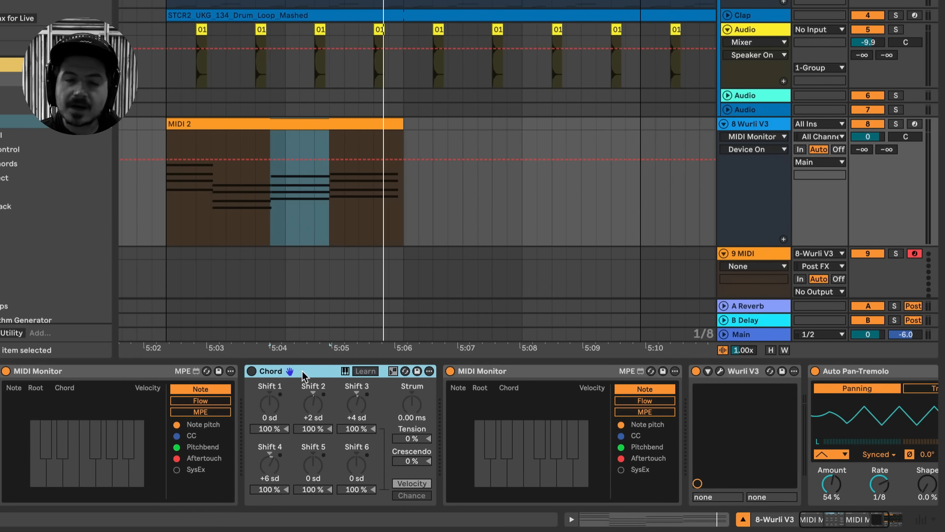
Replace the Chord device with Expressive Chords between the two MIDI Monitors and delete the MIDI 2 clip.
key(Delete)
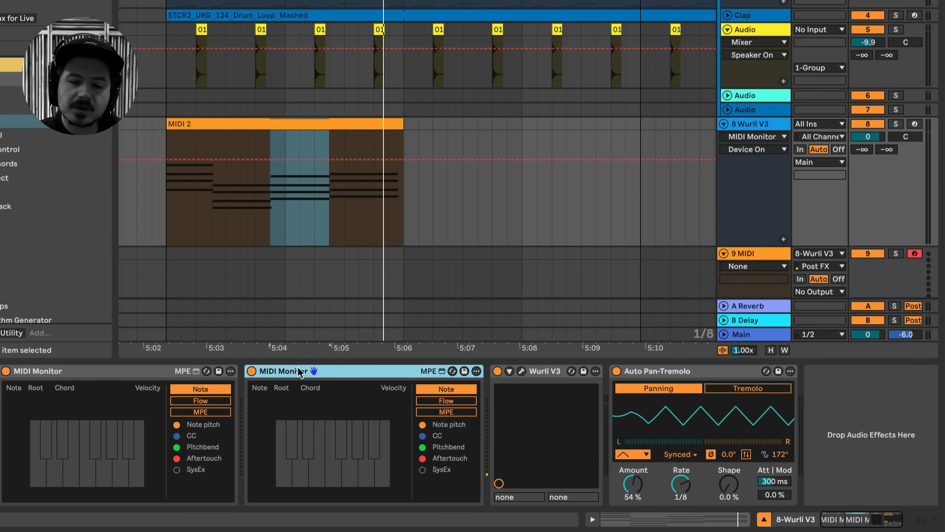
text(expr)
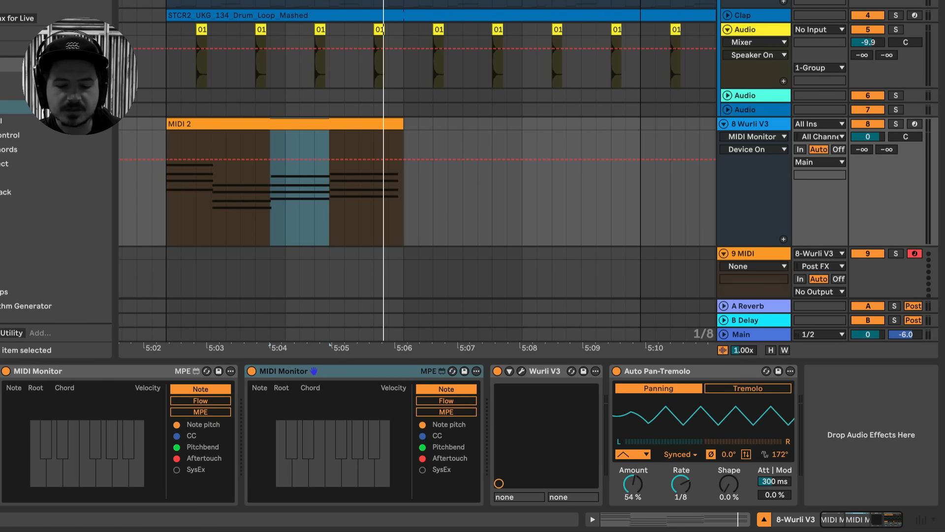
drag(11, 59, 240, 402)
click(272, 127)
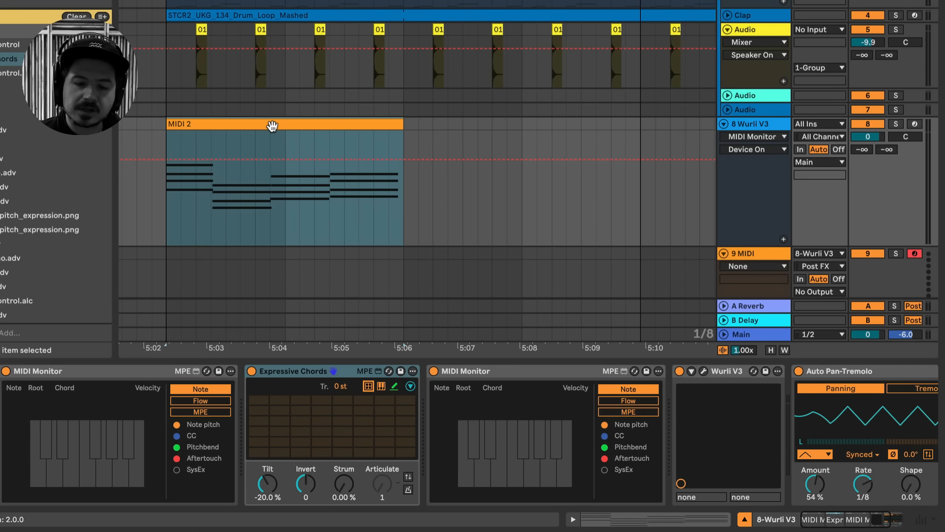
key(Delete)
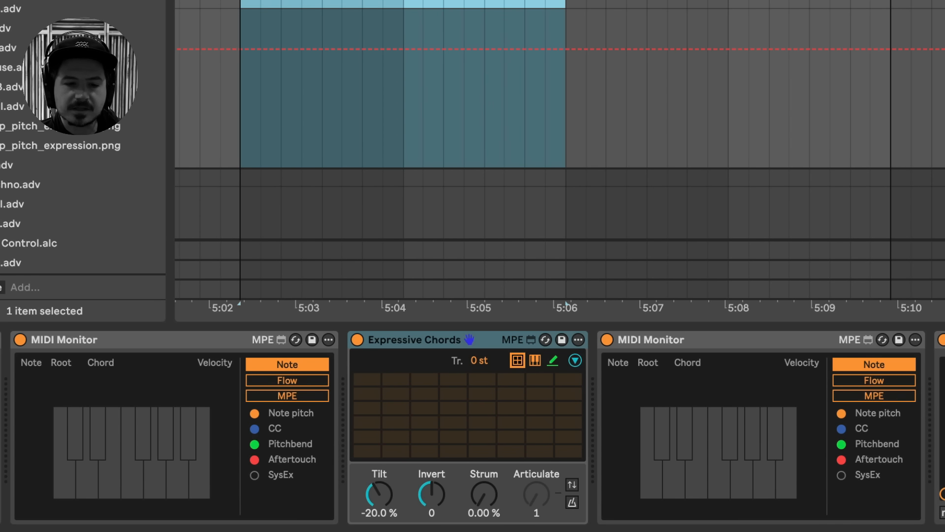
Clear the browser search and list the library's MIDI effects.
click(419, 343)
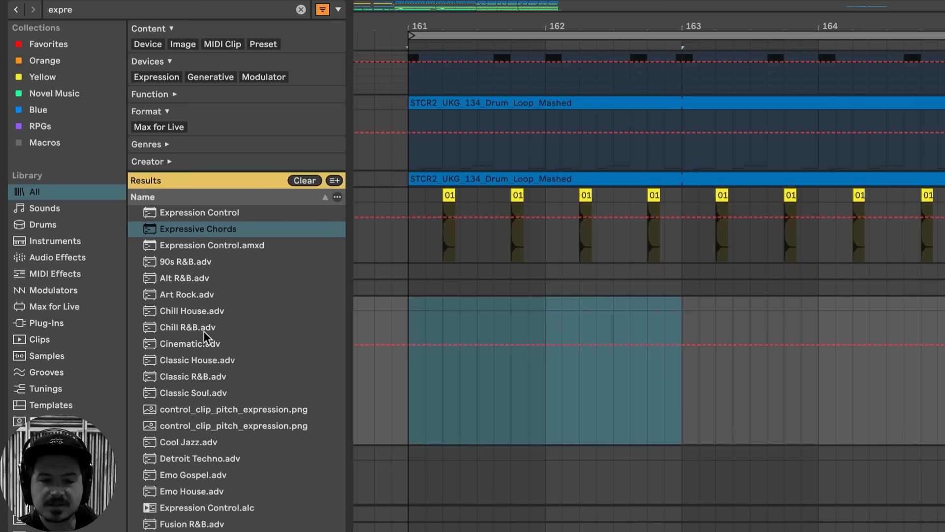
double_click(87, 15)
key(BackSpace)
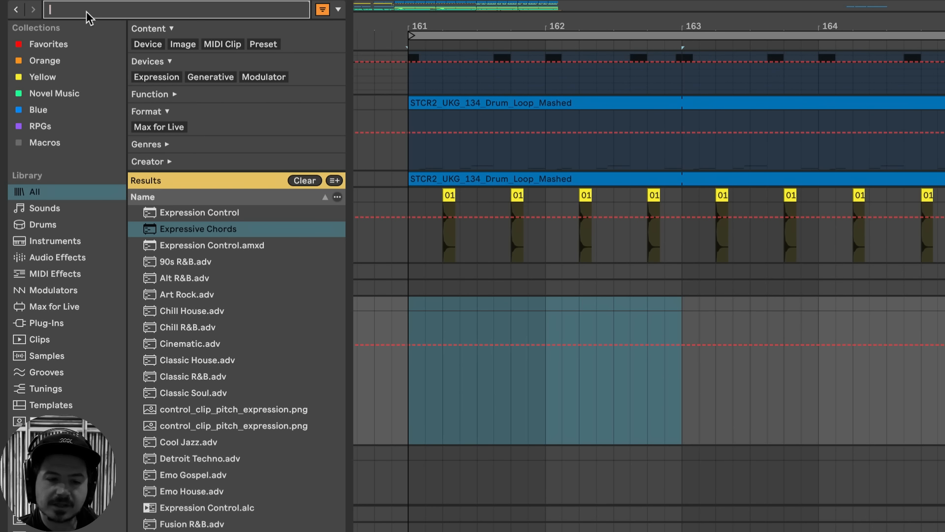
click(53, 243)
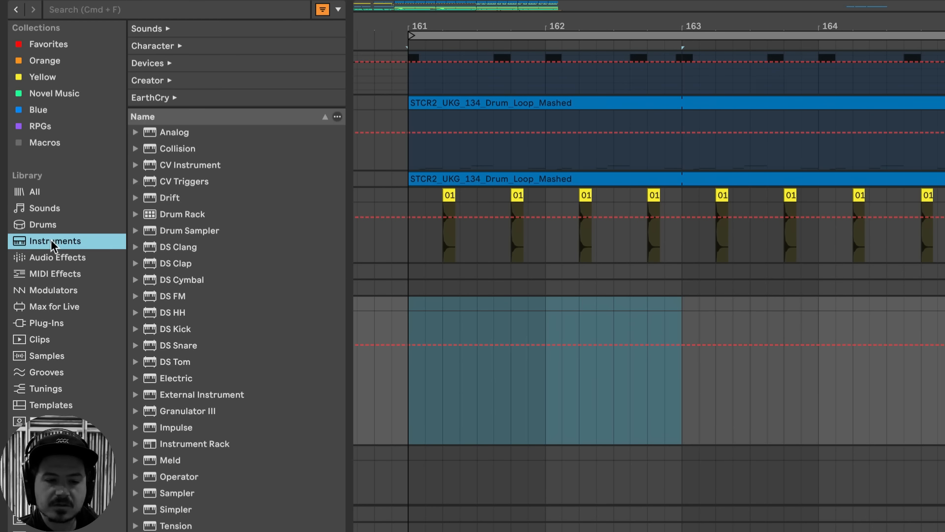
click(58, 275)
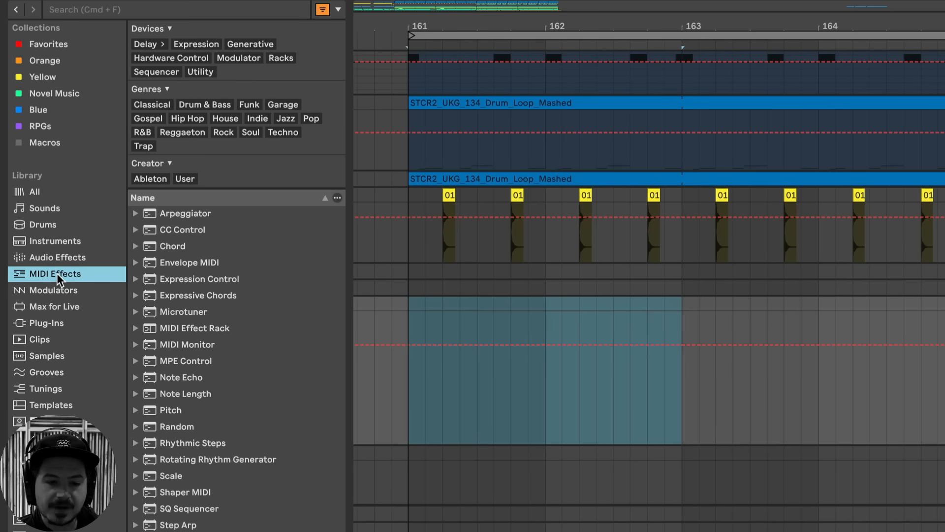
Load the Neo Gospel preset from the Expressive Chords presets onto the existing Expressive Chords device.
click(136, 295)
scroll(236, 400, down, 15)
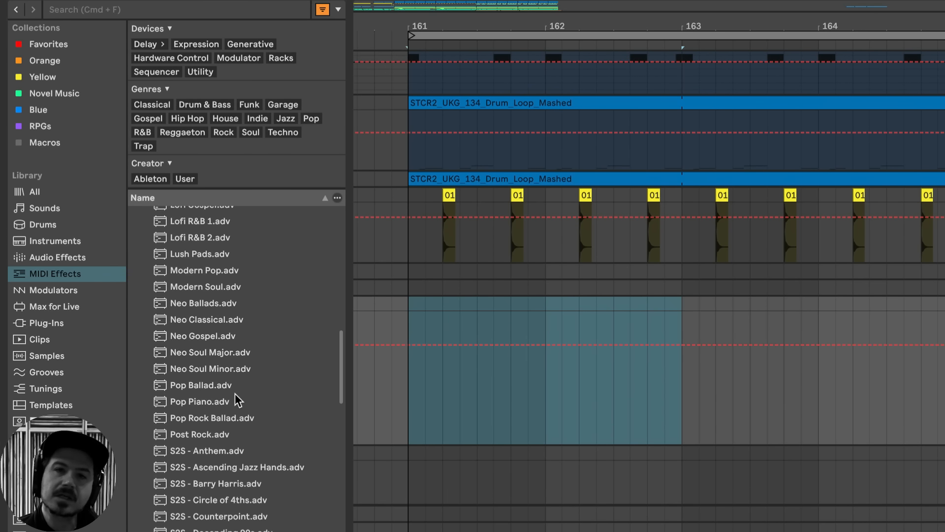
scroll(237, 399, up, 6)
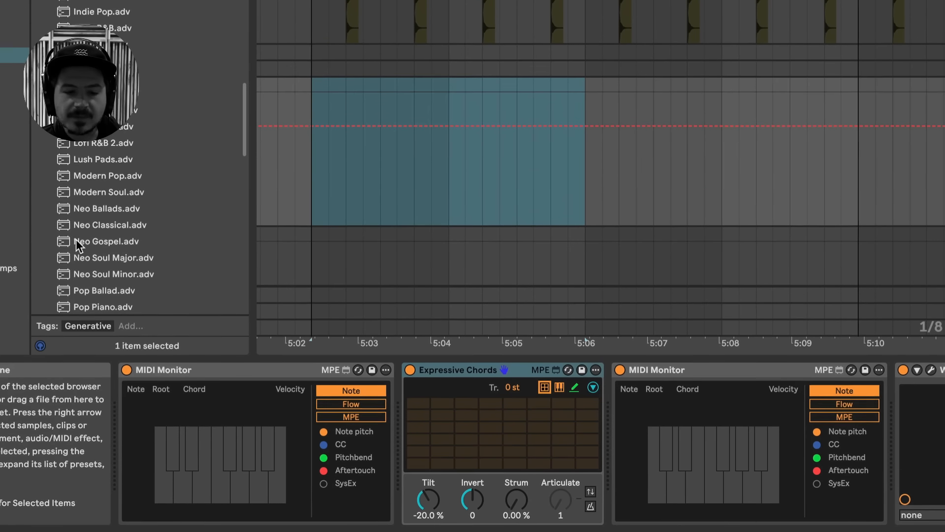
drag(77, 245, 465, 371)
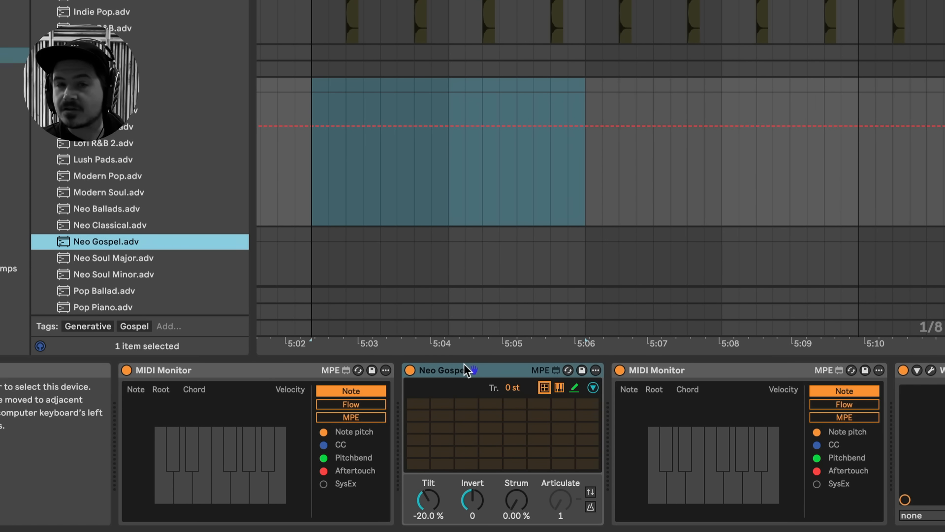
click(944, 85)
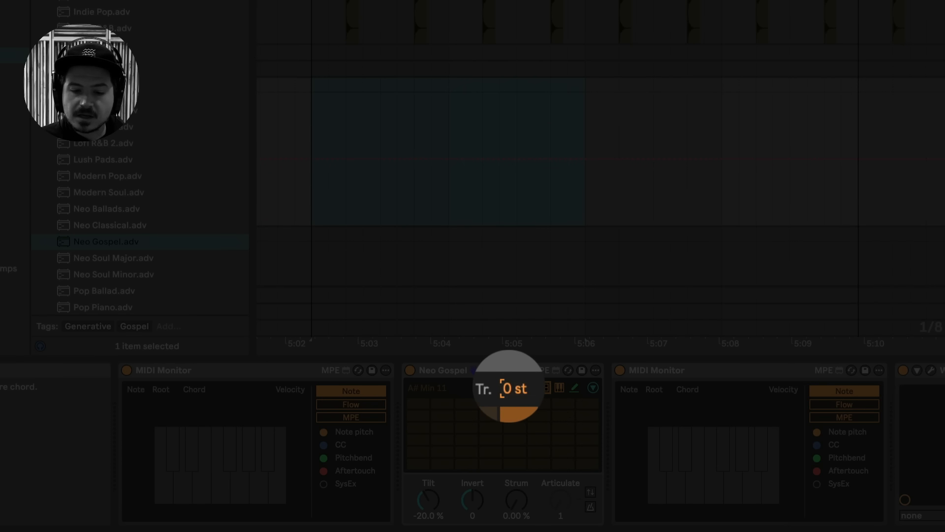
Set the Neo Gospel device's transpose to +5 st.
drag(515, 387, 515, 380)
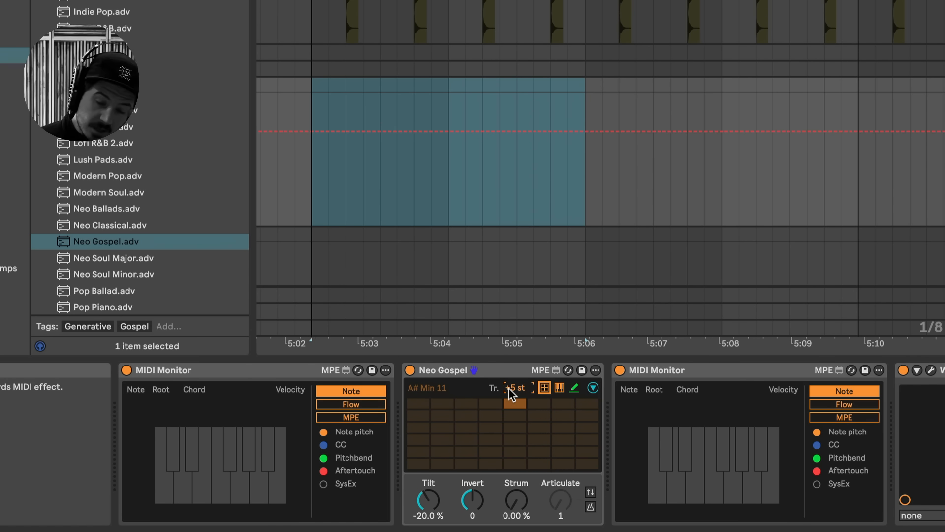
double_click(509, 388)
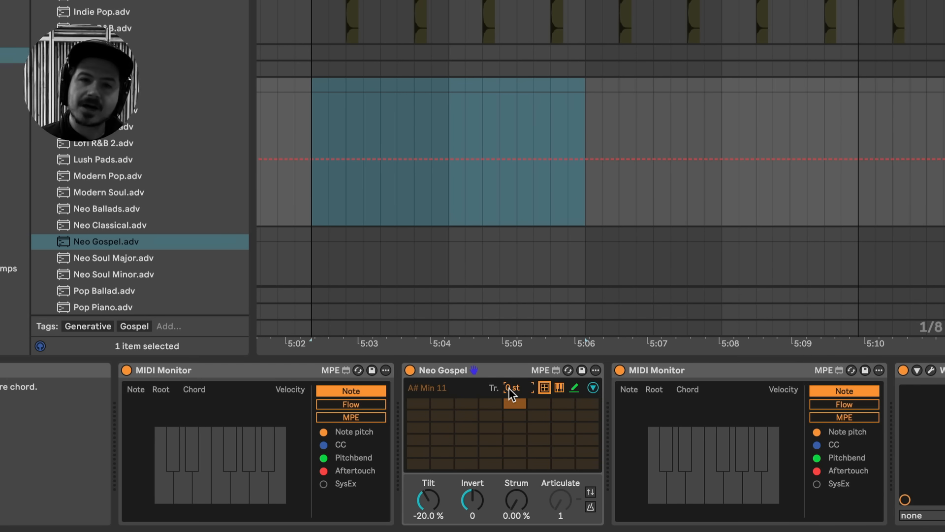
drag(510, 392, 514, 382)
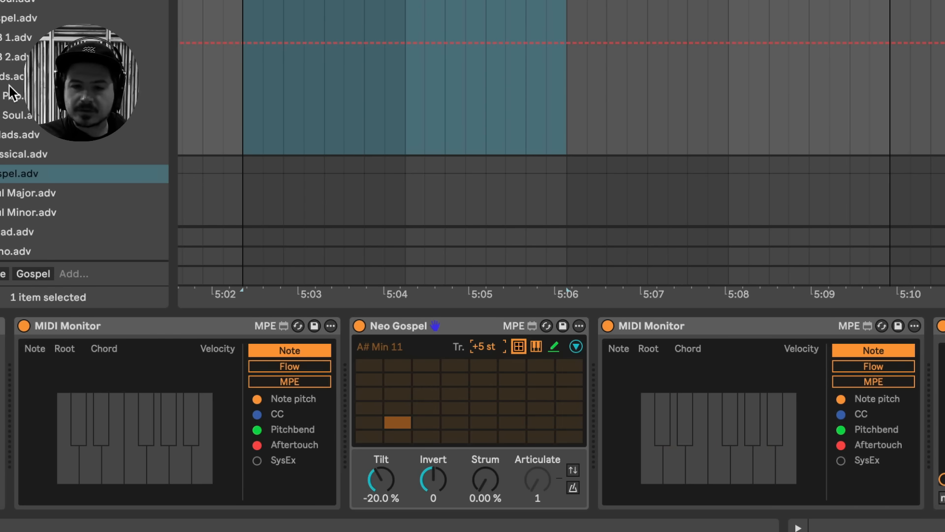
Record a line of about two bars on the 8 Wurli V3 track and its generated chords onto the 9 MIDI track.
key(F9)
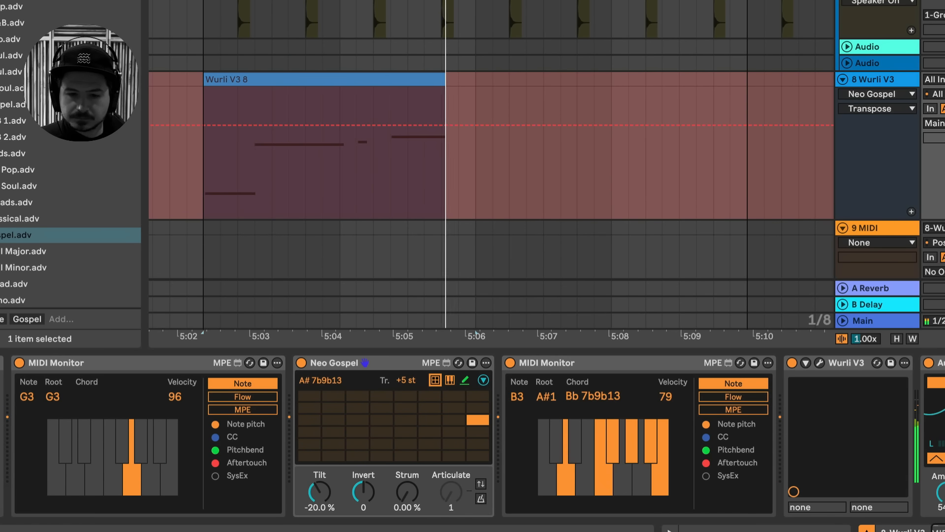
key(space)
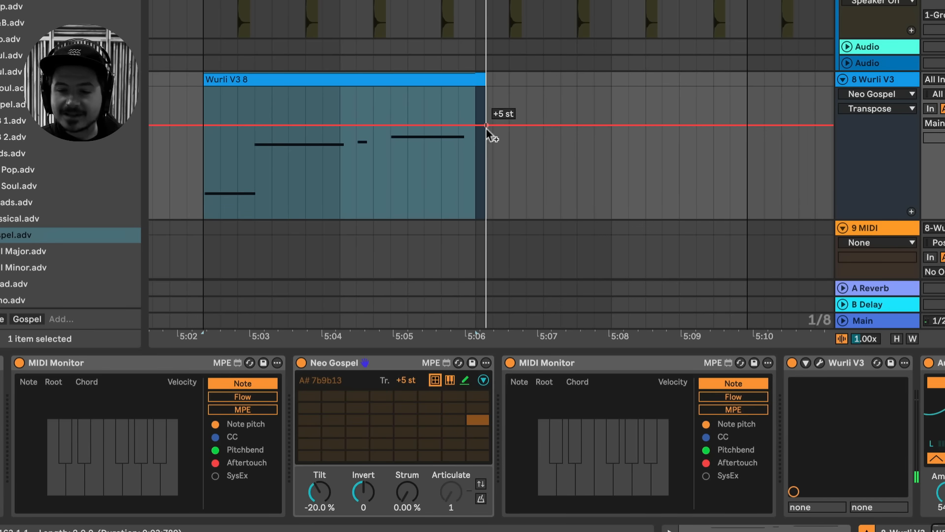
scroll(895, 178, down, 3)
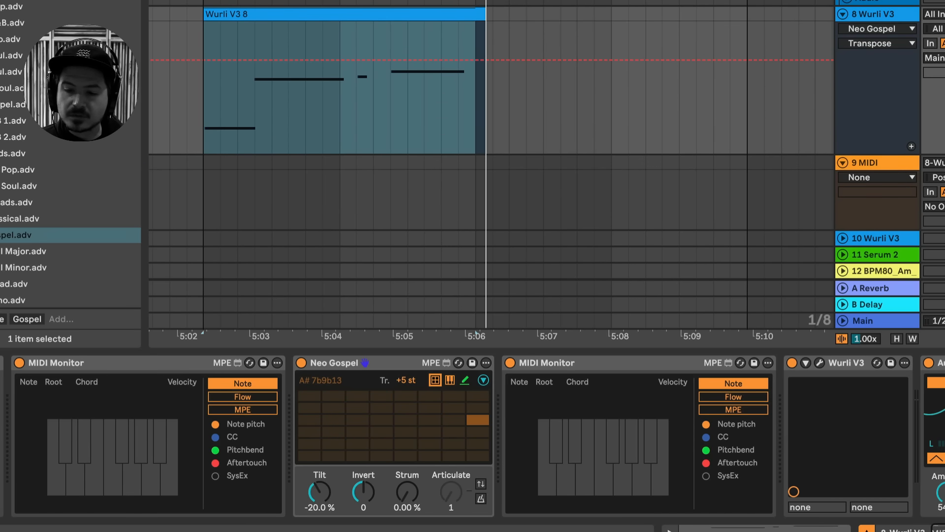
click(881, 163)
key(F9)
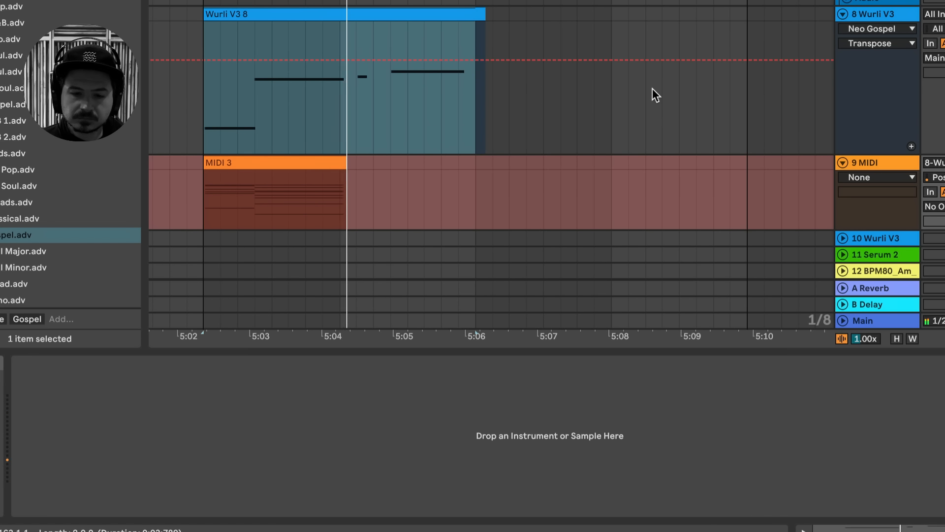
key(space)
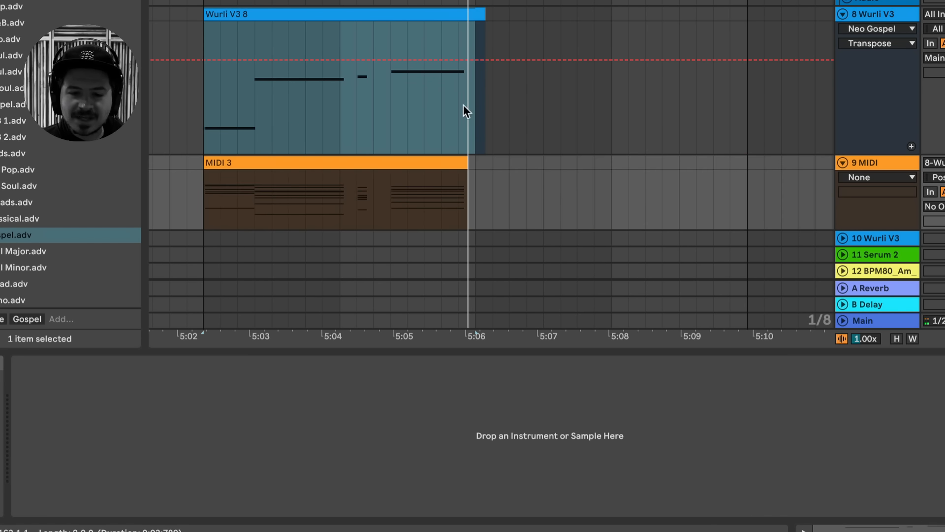
Replace the Wurli V3 8 clip with the MIDI 3 chord clip, with Neo Gospel turned off, and view its notes.
click(433, 19)
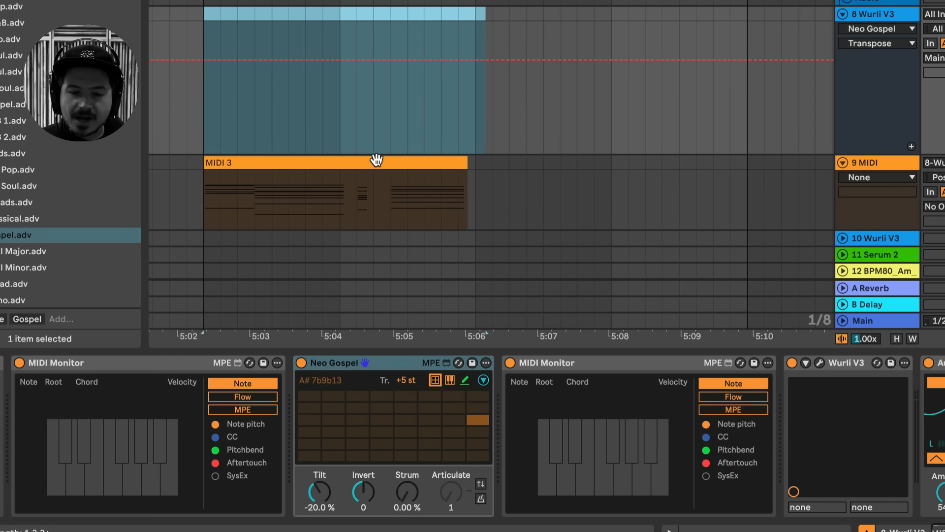
drag(376, 158, 377, 78)
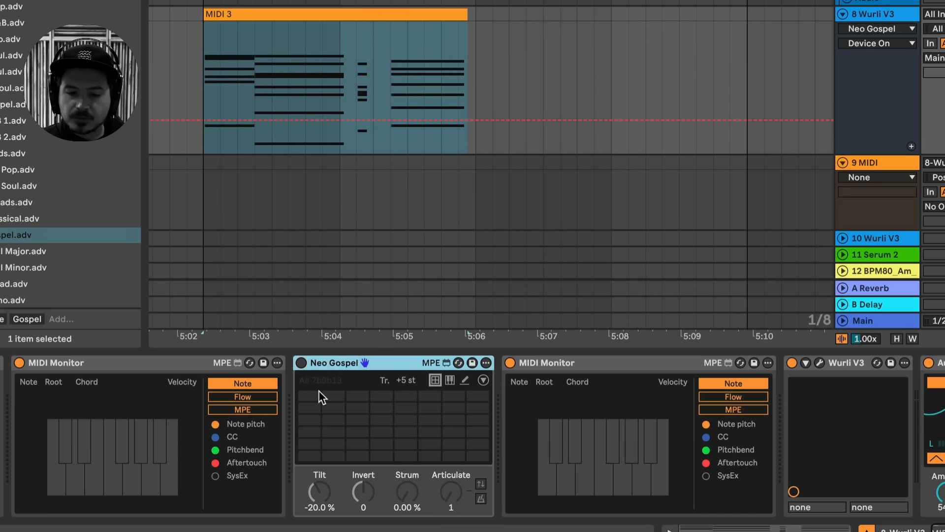
double_click(270, 11)
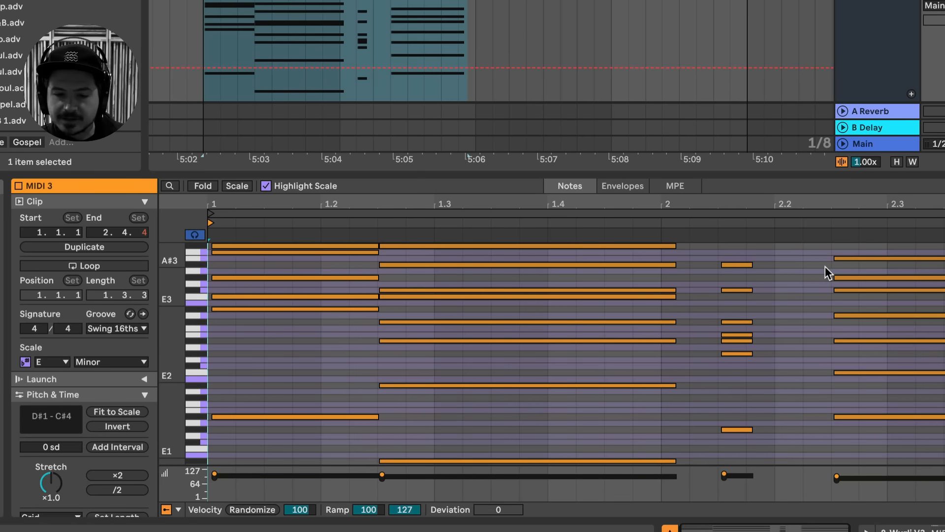
key(shift+Tab)
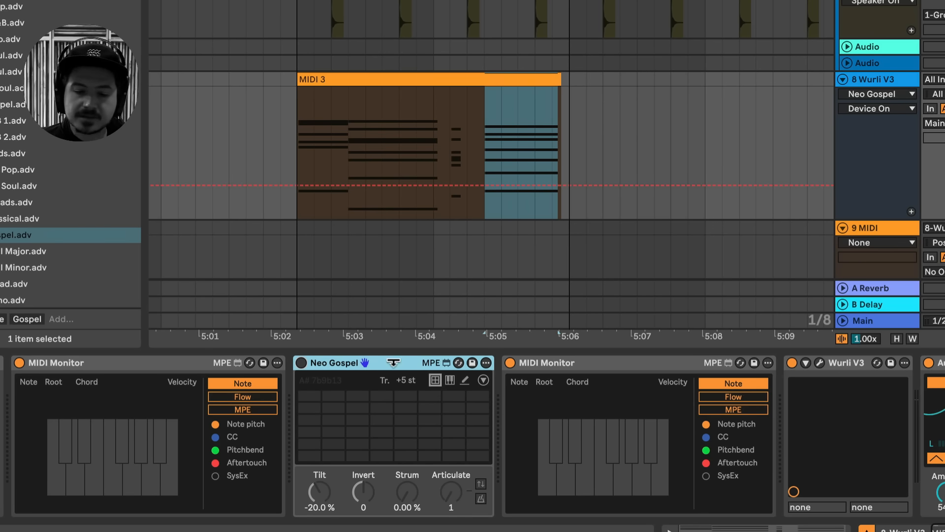
Delete the MIDI 3 clip and insert an empty two-bar MIDI clip in its place on the 8 Wurli V3 track.
click(377, 76)
click(303, 122)
click(367, 119)
drag(299, 111, 566, 122)
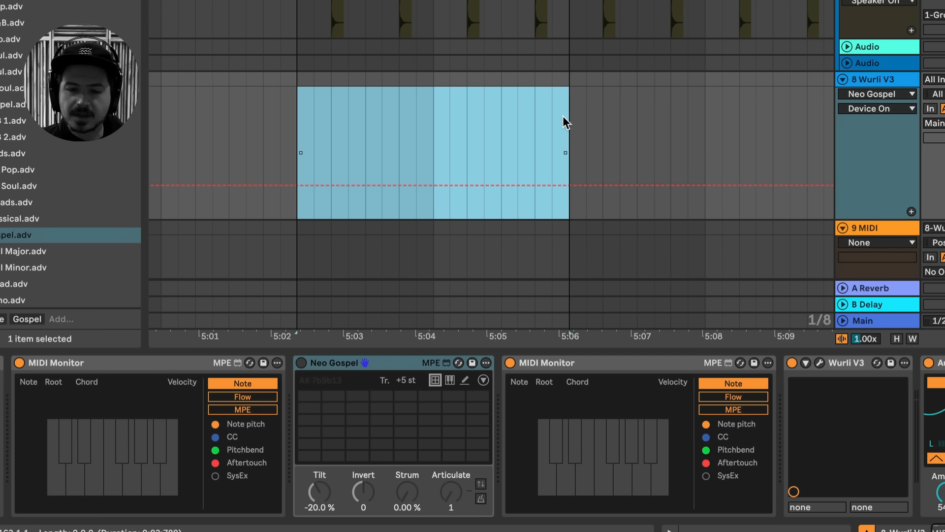
key(ctrl+shift+m)
Enlarge the new clip's note editor and choose Stacks as its MIDI generator.
drag(365, 298, 384, 65)
click(91, 290)
click(142, 318)
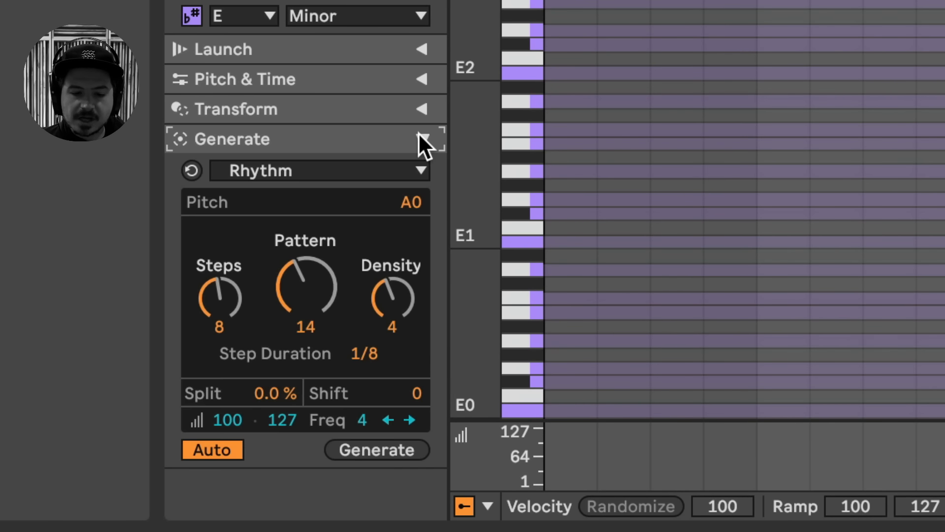
click(362, 170)
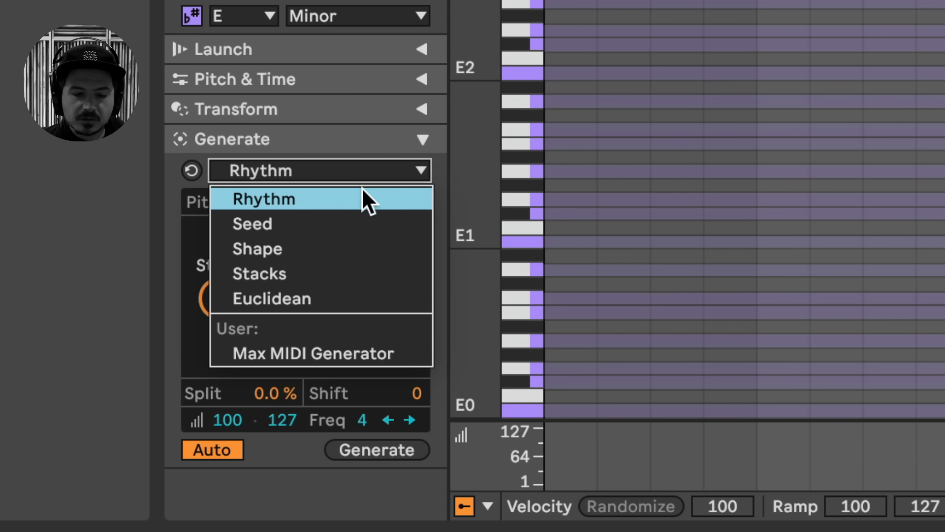
click(341, 274)
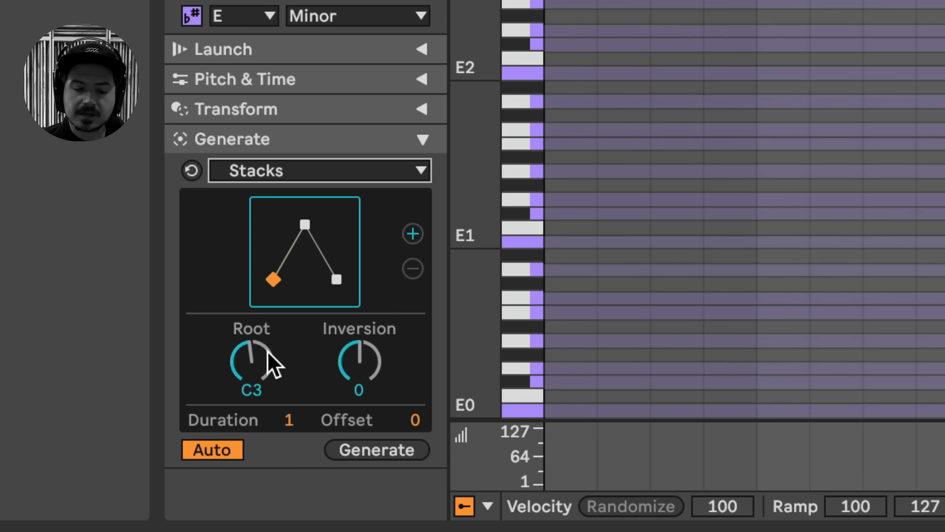
Generate a four-note Stacks chord with root C2 and inversion 1.
mouse_move(264, 351)
mouse_down()
mouse_move(265, 330)
mouse_move(265, 352)
mouse_up()
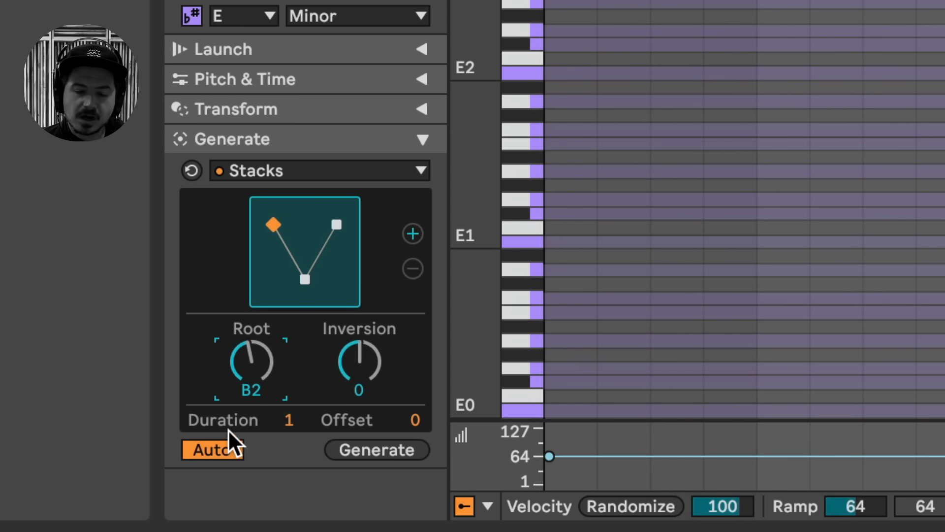
drag(251, 355, 251, 368)
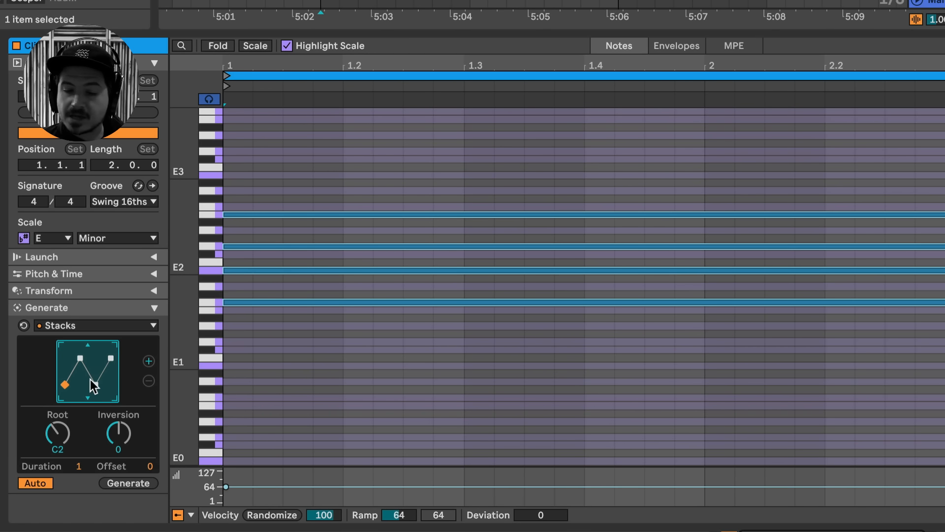
click(119, 432)
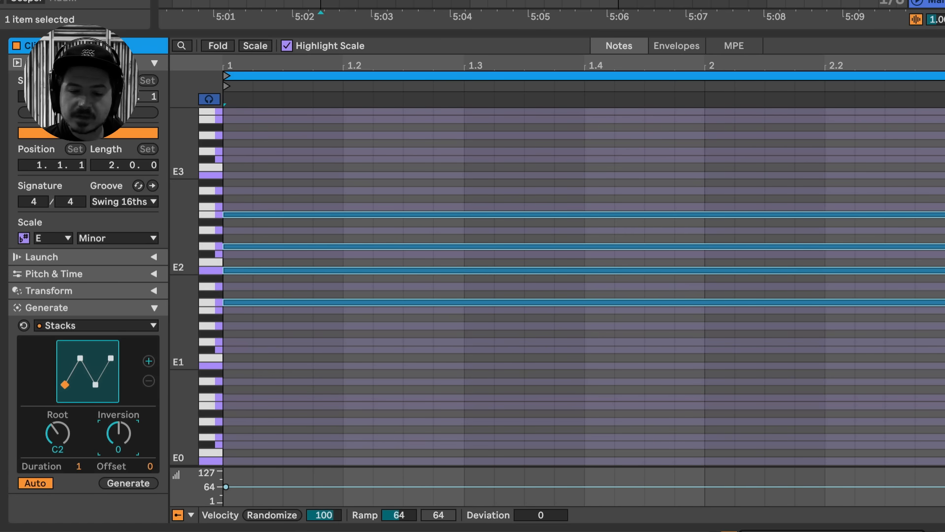
drag(118, 432, 89, 446)
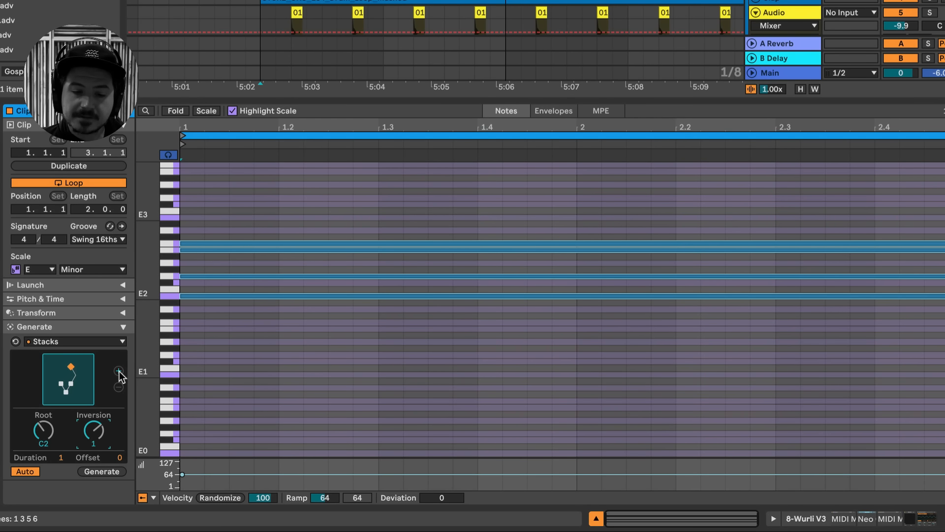
Add a second Stacks chord with root D2, and two more chords after it.
click(119, 371)
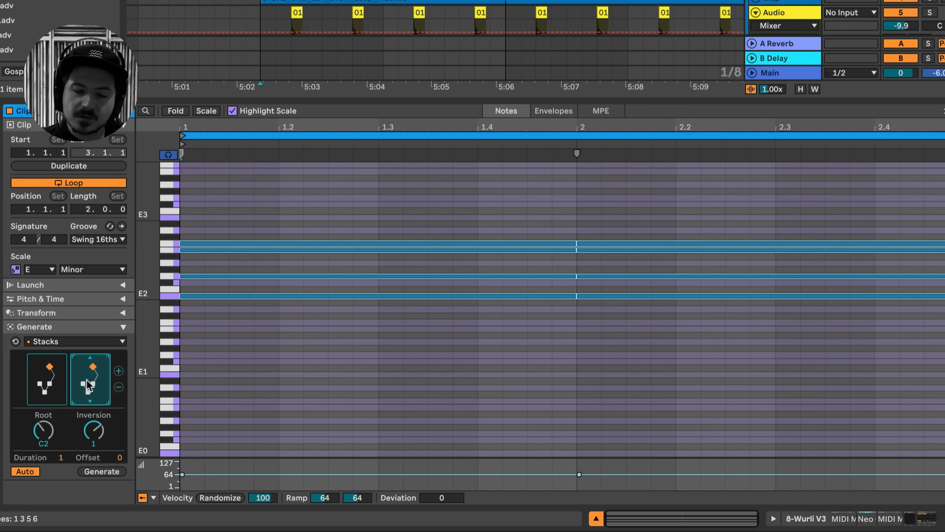
mouse_move(42, 432)
mouse_down()
mouse_move(42, 444)
mouse_move(42, 424)
mouse_up()
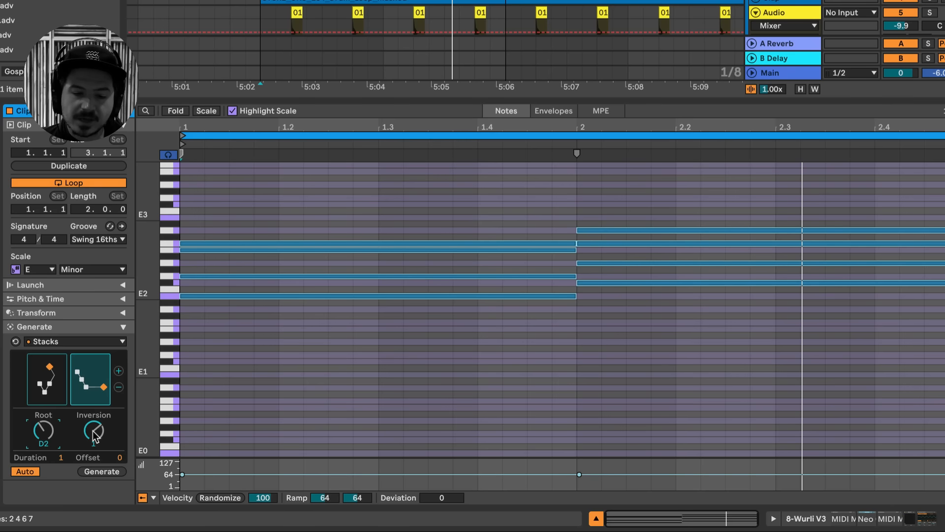
click(118, 370)
click(118, 370)
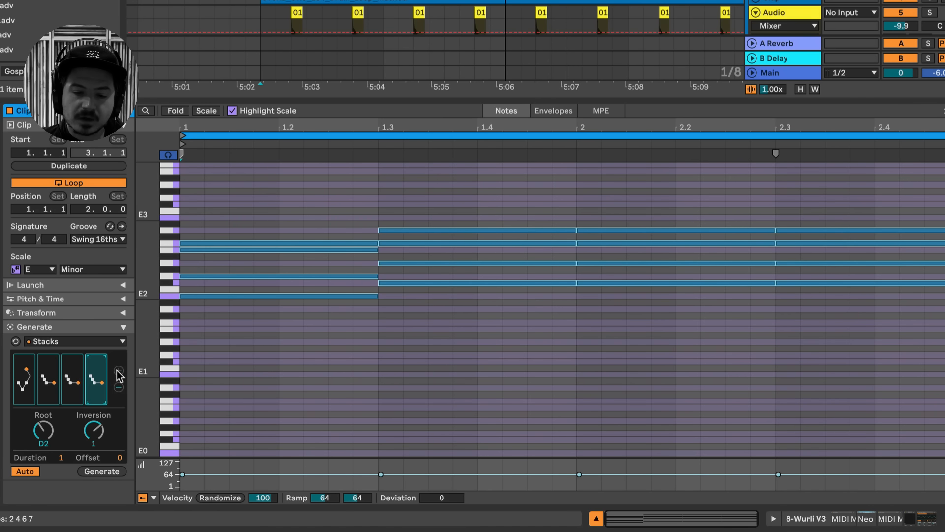
Change the third and fourth Stacks chords to different three-note chord shapes.
click(74, 379)
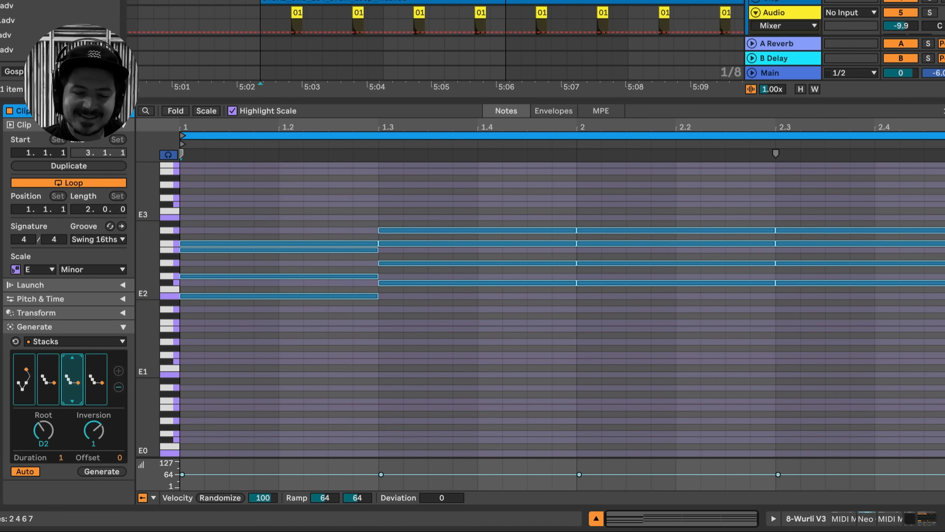
click(71, 402)
click(70, 401)
click(96, 358)
click(96, 358)
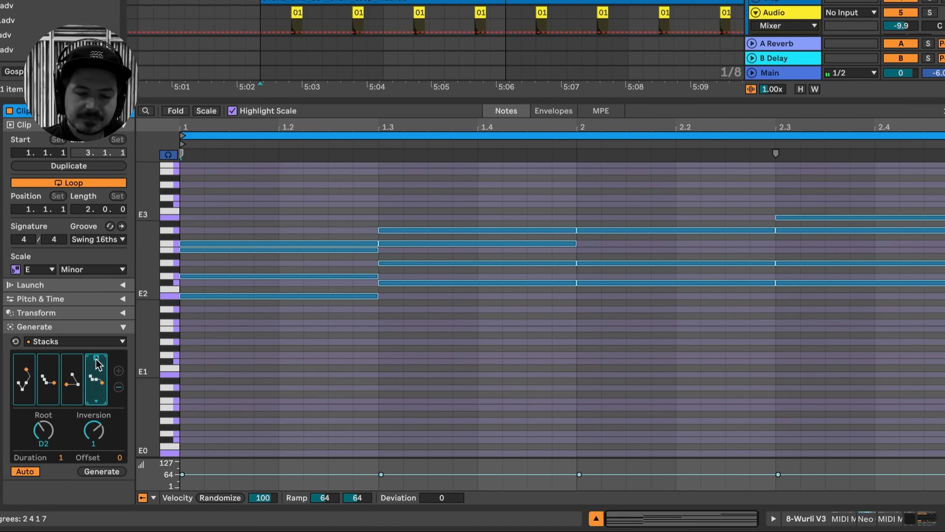
click(95, 358)
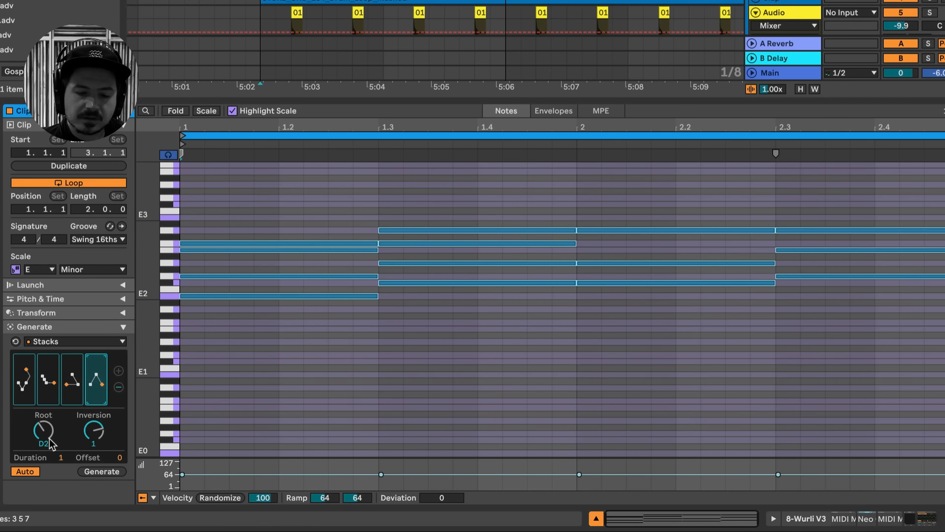
Set the third Stacks chord's root to G1 and play back the progression.
click(74, 383)
drag(43, 431, 43, 435)
key(space)
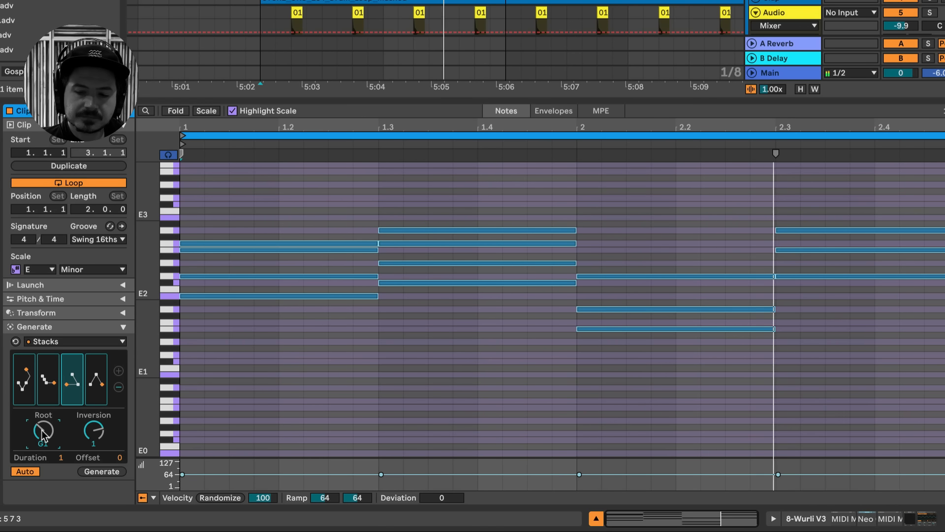
Change the fourth Stacks chord to a four-note shape with root E2 and raise the velocity of all notes to 107.
click(97, 365)
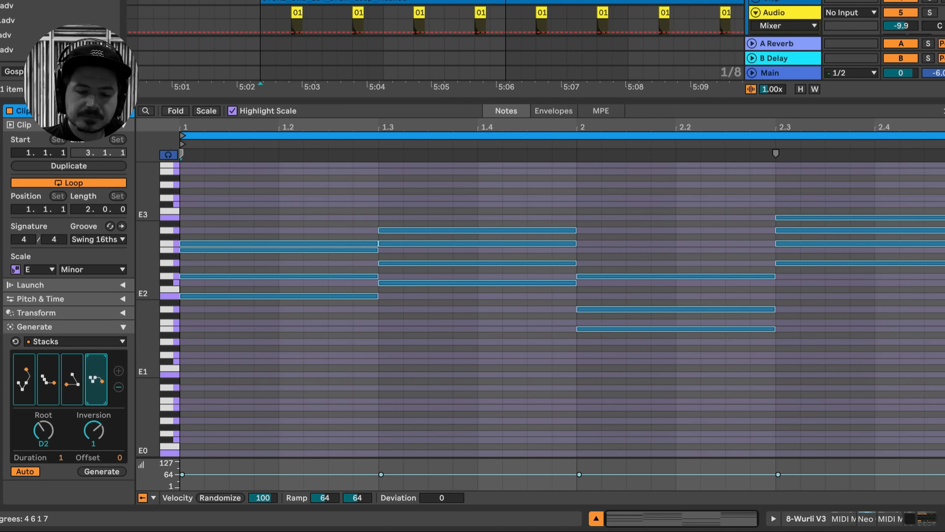
drag(381, 474, 381, 466)
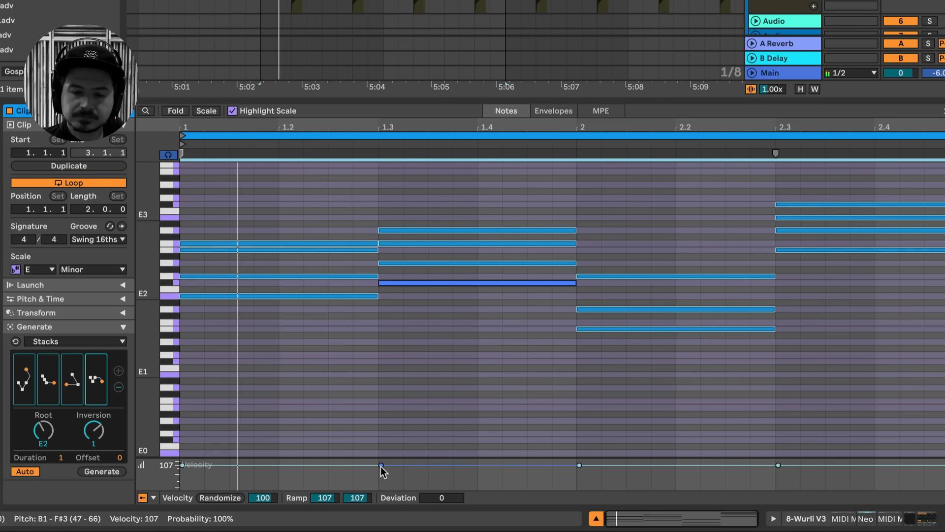
click(380, 341)
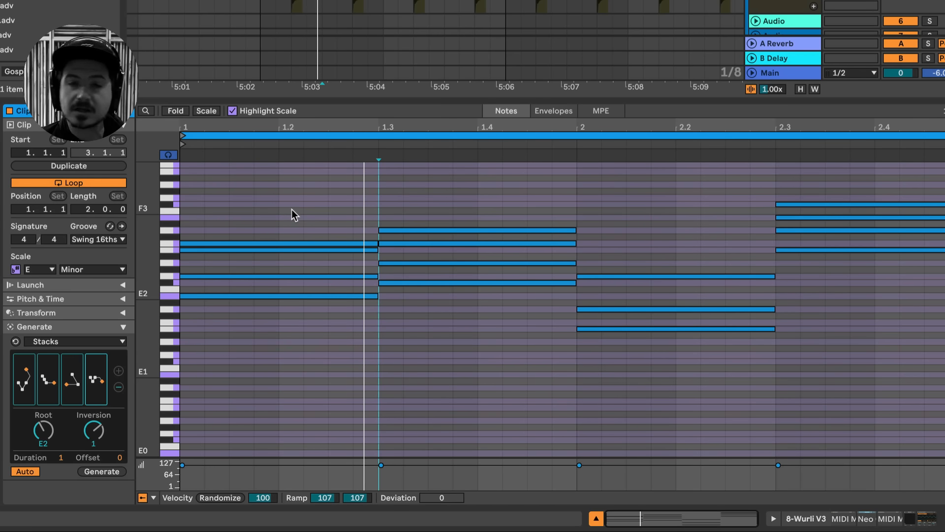
Stretch the second chord to start at 1.2.3 and end at 2.2, shortening its neighbouring chords, and play back the clip.
drag(295, 210, 321, 299)
drag(376, 243, 327, 242)
drag(355, 217, 413, 314)
drag(380, 230, 328, 230)
drag(664, 263, 677, 340)
drag(581, 282, 677, 281)
drag(625, 217, 541, 288)
drag(574, 230, 675, 230)
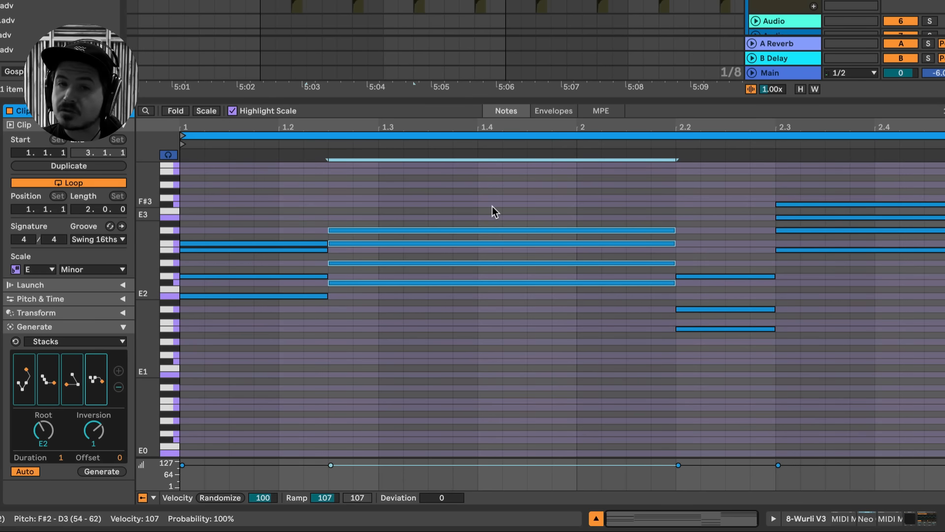
key(space)
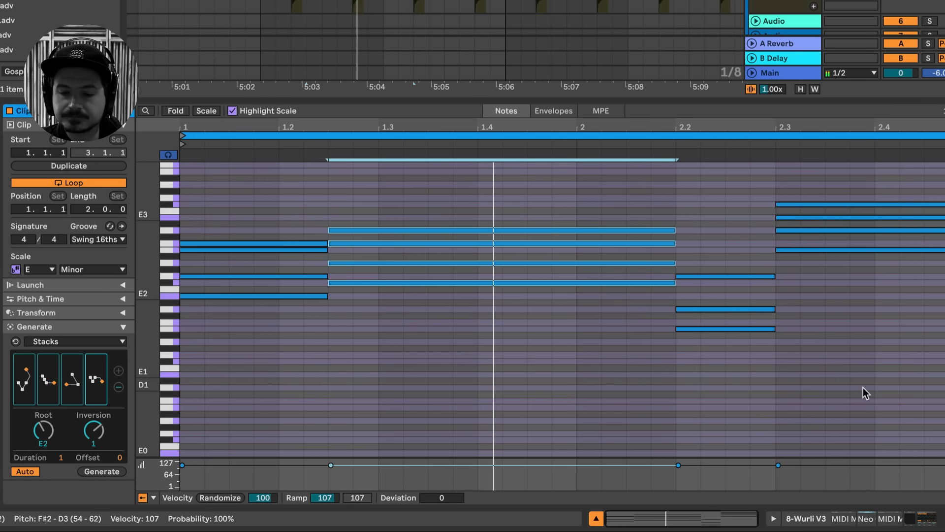
Raise the top note of the last chord by one semitone to G3.
click(809, 203)
key(Up)
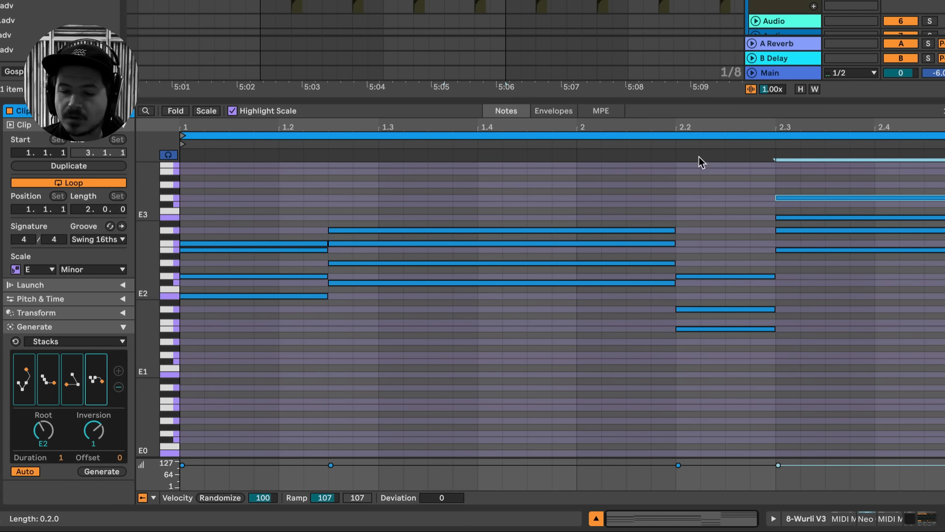
click(566, 143)
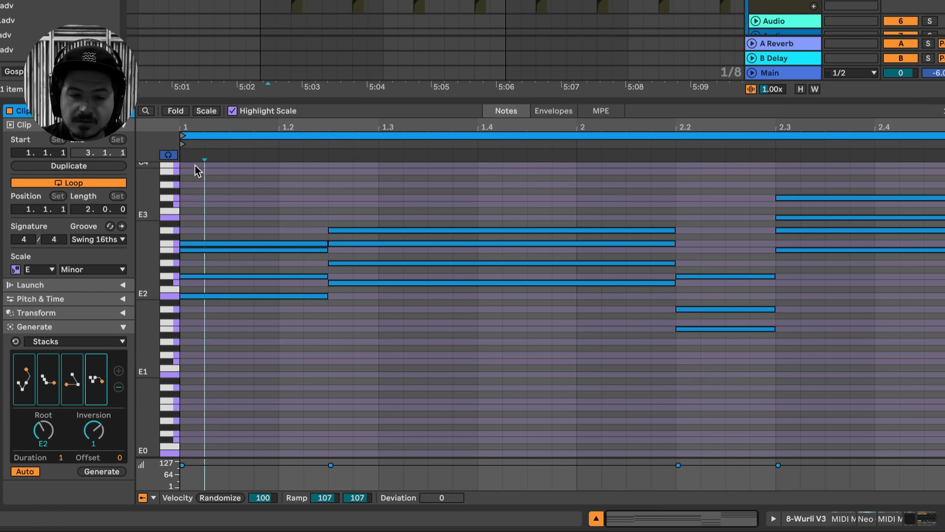
Humanize the timing of all notes in the clip, raising the amount to 43%, and play back the result.
drag(195, 164, 783, 413)
click(122, 297)
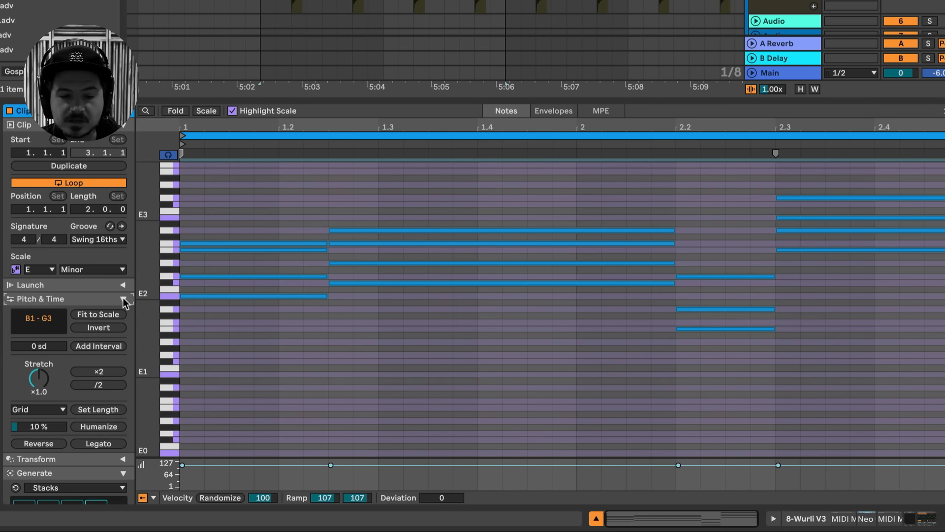
scroll(107, 346, down, 2)
click(90, 378)
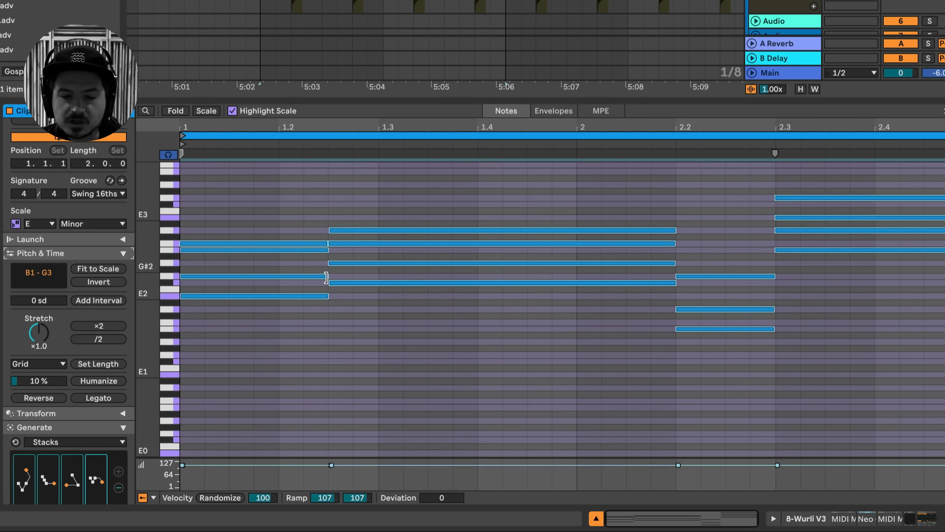
drag(39, 381, 38, 363)
click(90, 380)
click(90, 380)
click(90, 380)
key(space)
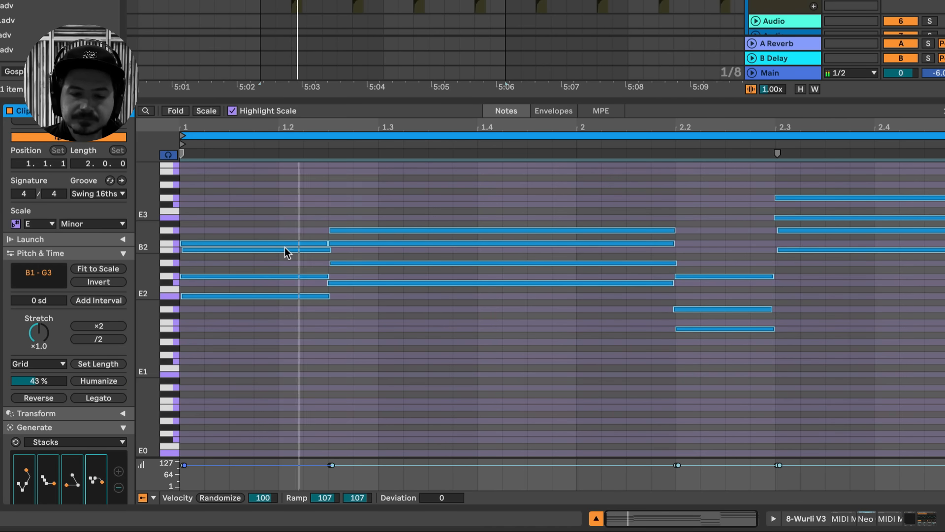
Apply the Strum transformation to the chords with High at 52%.
scroll(102, 344, down, 4)
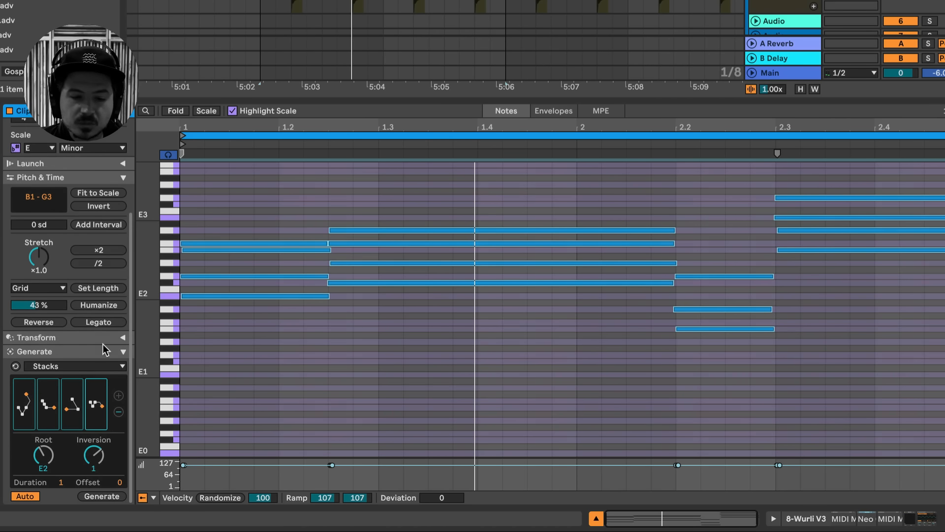
click(120, 339)
scroll(84, 338, down, 2)
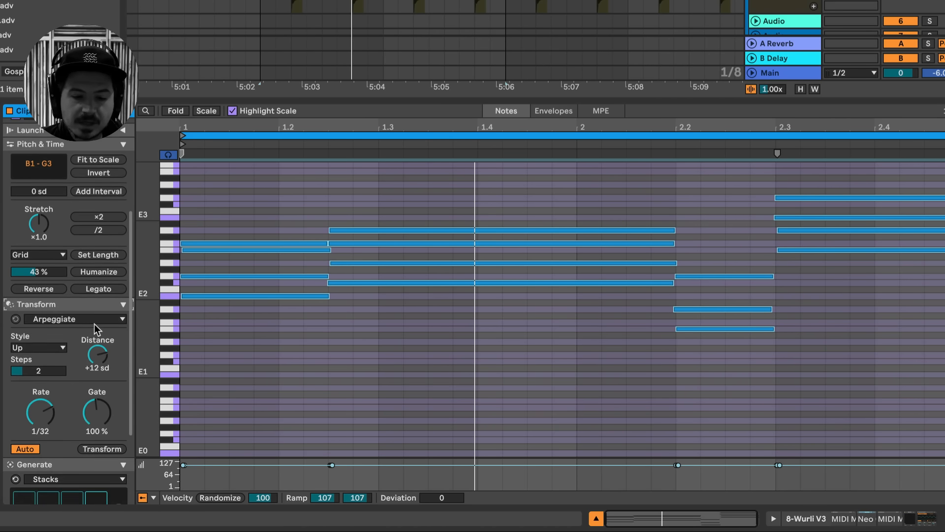
click(96, 320)
click(90, 436)
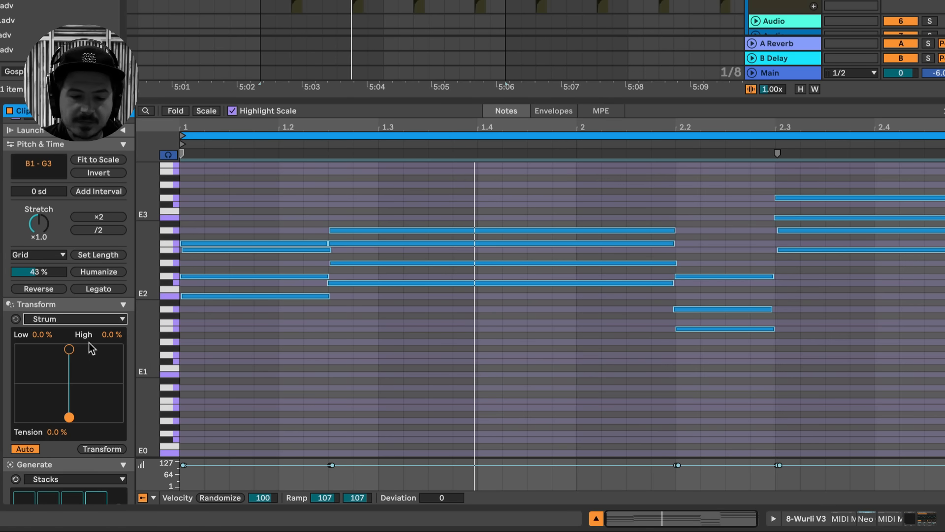
drag(70, 348, 95, 349)
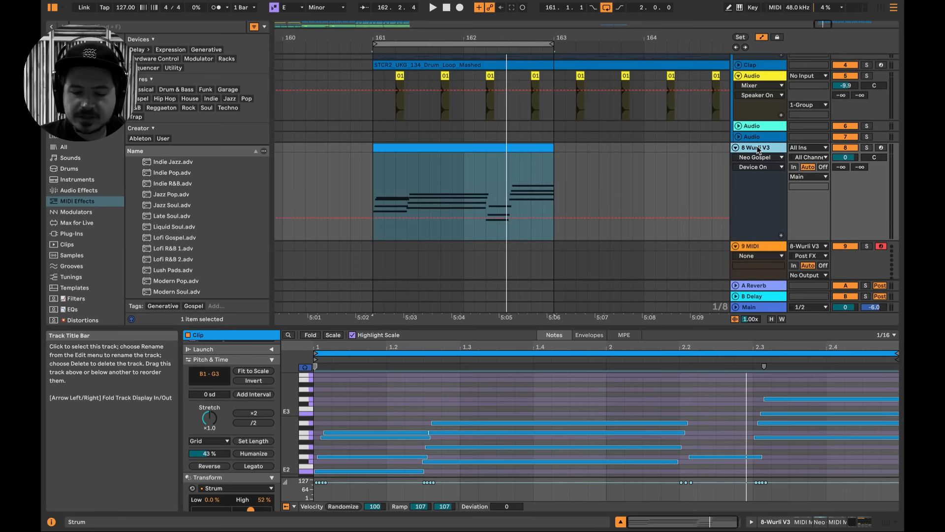
Insert a new MIDI track below the Wurli V3 track and delete track 8 Wurli V3.
right_click(757, 147)
click(816, 248)
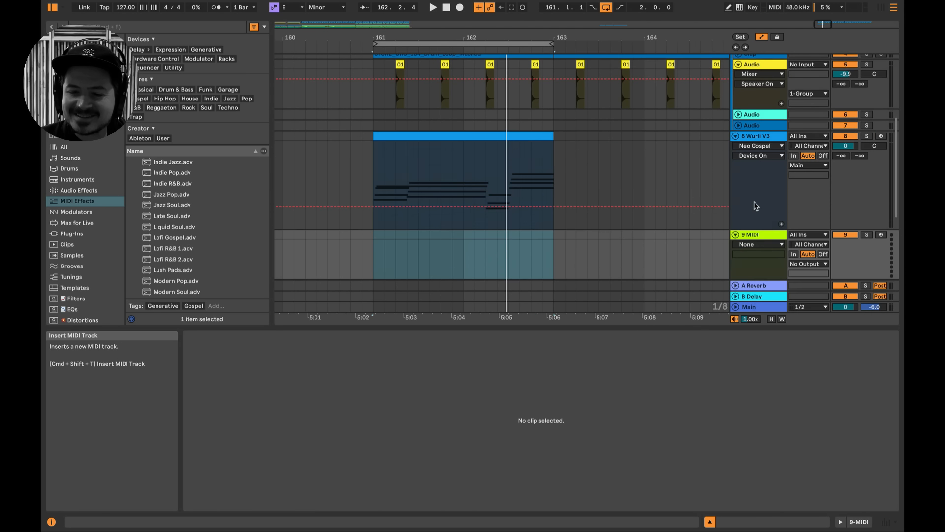
click(751, 136)
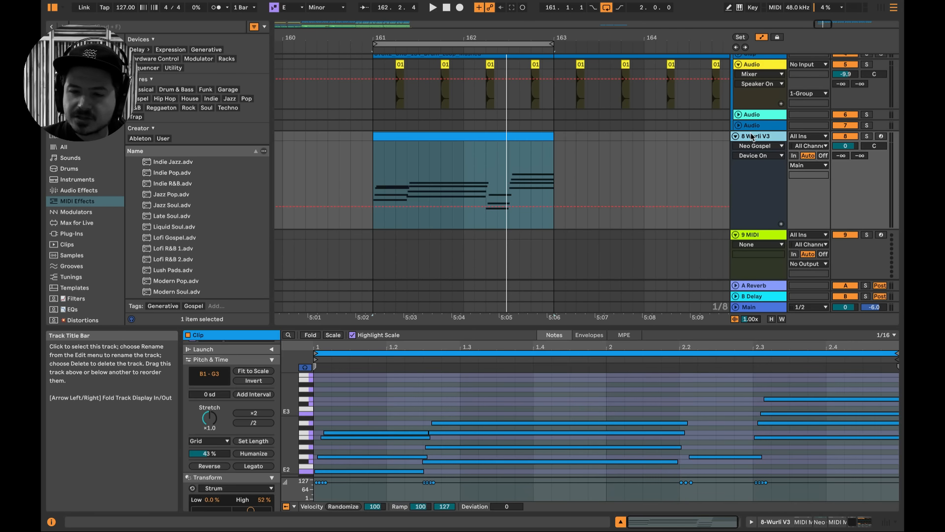
key(Delete)
Find the Meld instrument in the browser and load it on the new MIDI track.
right_click(136, 36)
click(135, 36)
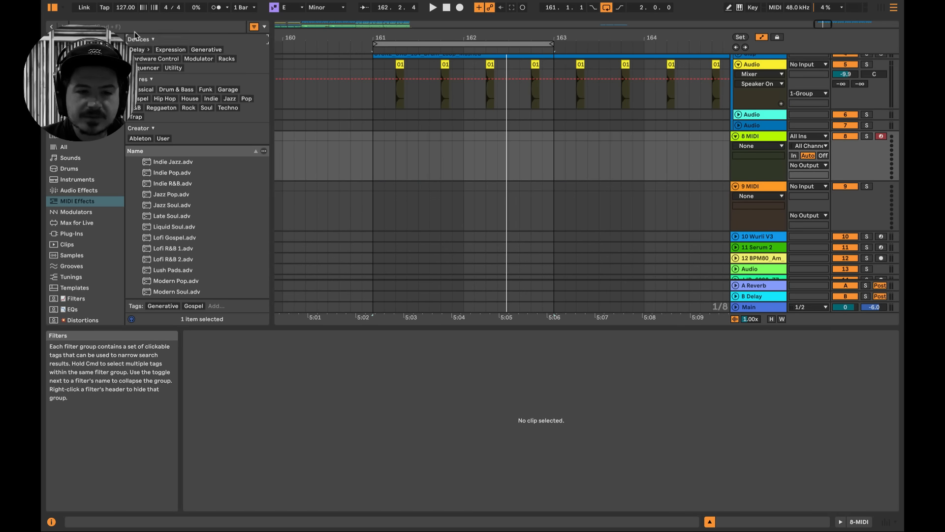
click(122, 27)
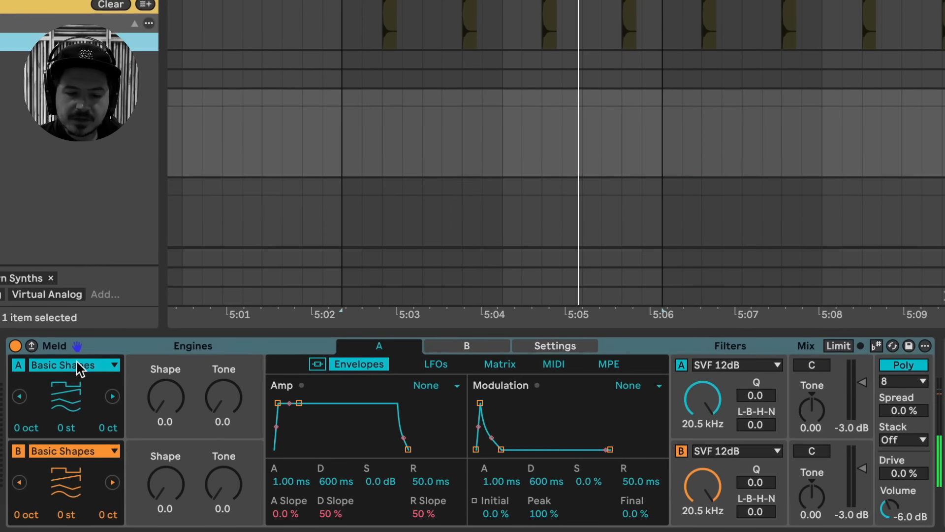
Set Meld's engine A to the Chord oscillator and switch off engine B.
click(78, 364)
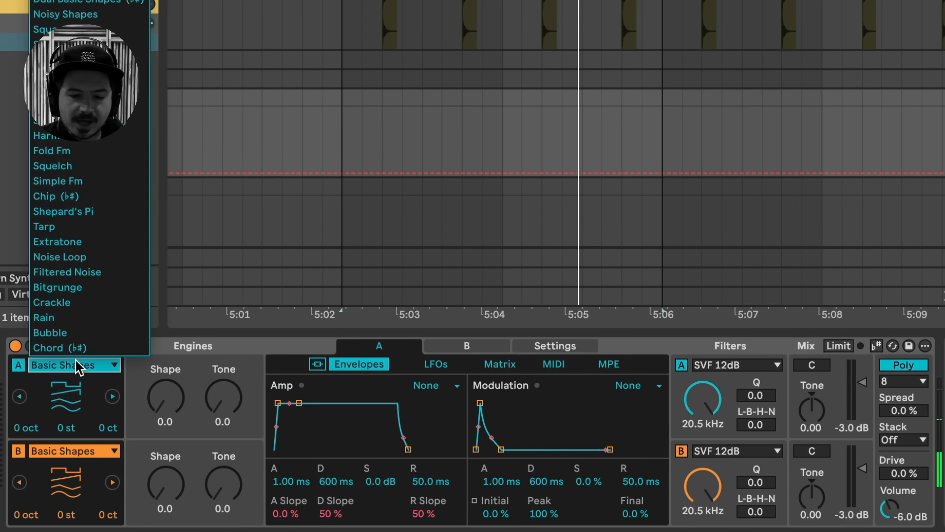
click(79, 351)
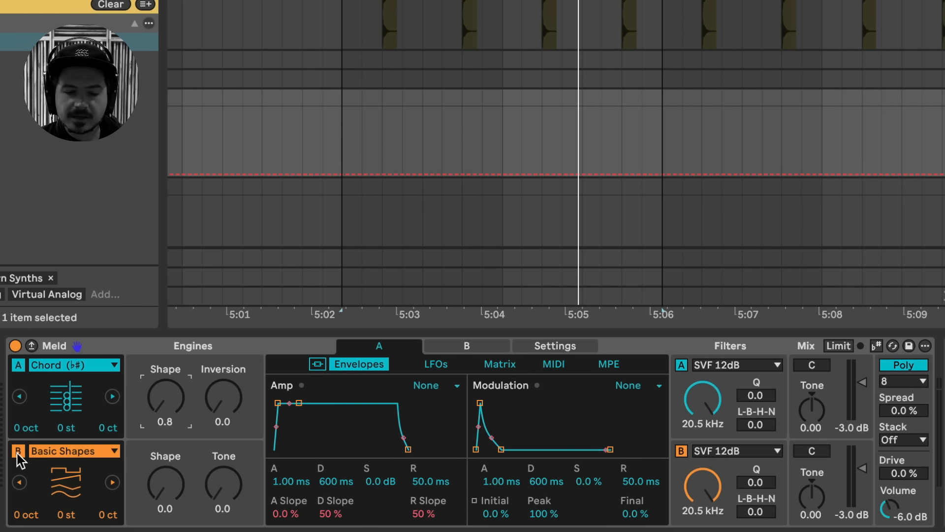
click(19, 451)
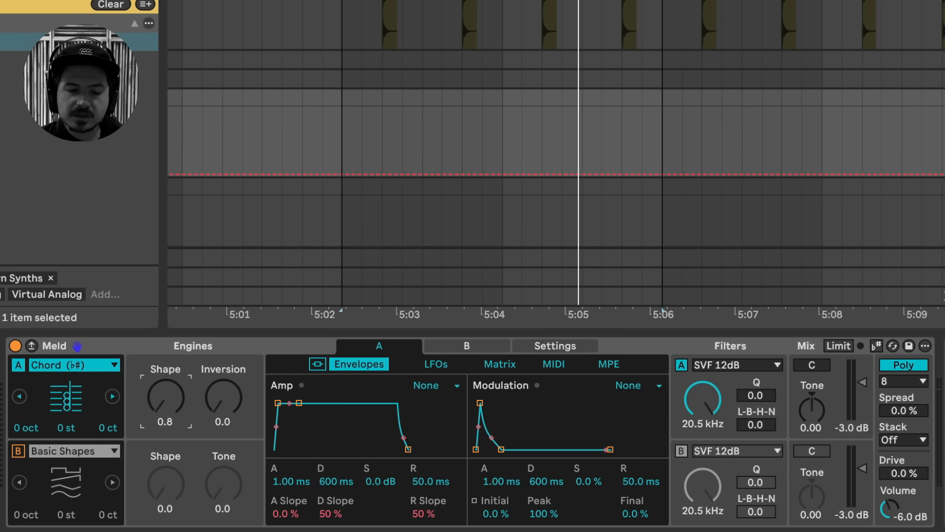
Set engine A's Shape to 23.0 and Inversion to 4.0 while auditioning the chords.
mouse_move(165, 396)
mouse_down()
mouse_move(166, 363)
mouse_move(168, 410)
mouse_up()
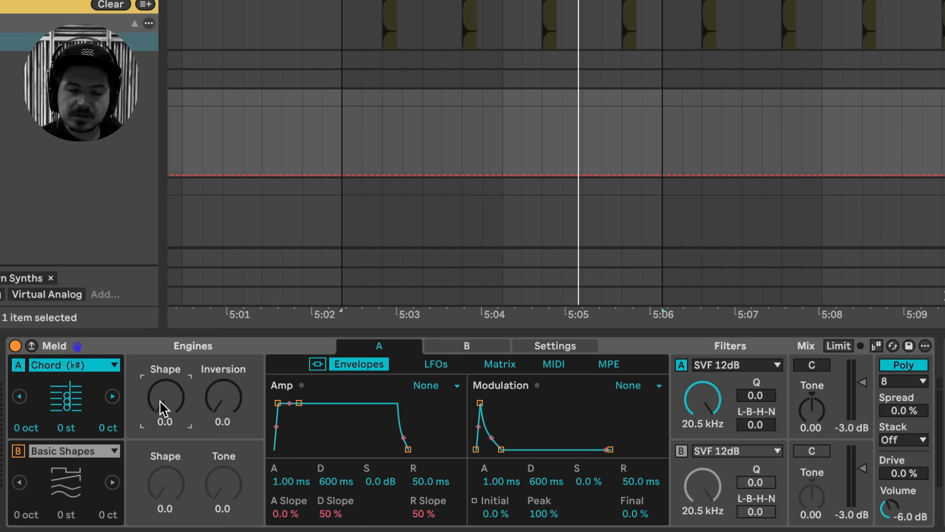
drag(162, 409, 163, 386)
drag(217, 415, 217, 382)
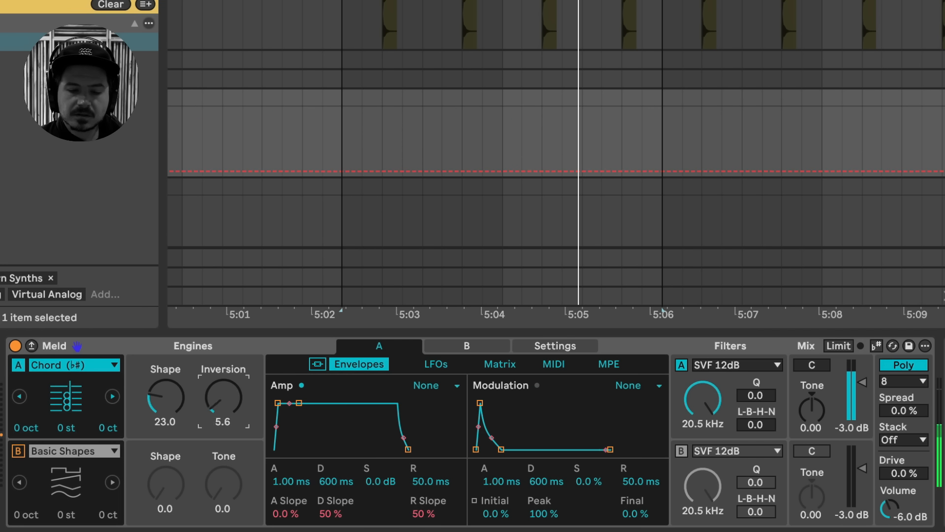
drag(237, 407, 238, 411)
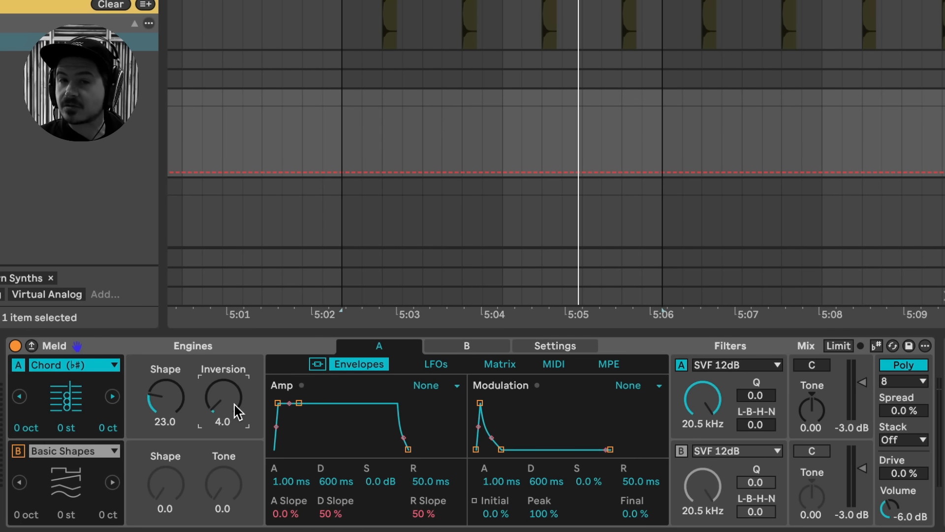
Record a two-bar MIDI clip of three single notes on the Meld track, starting at bar 161.
click(344, 128)
key(F9)
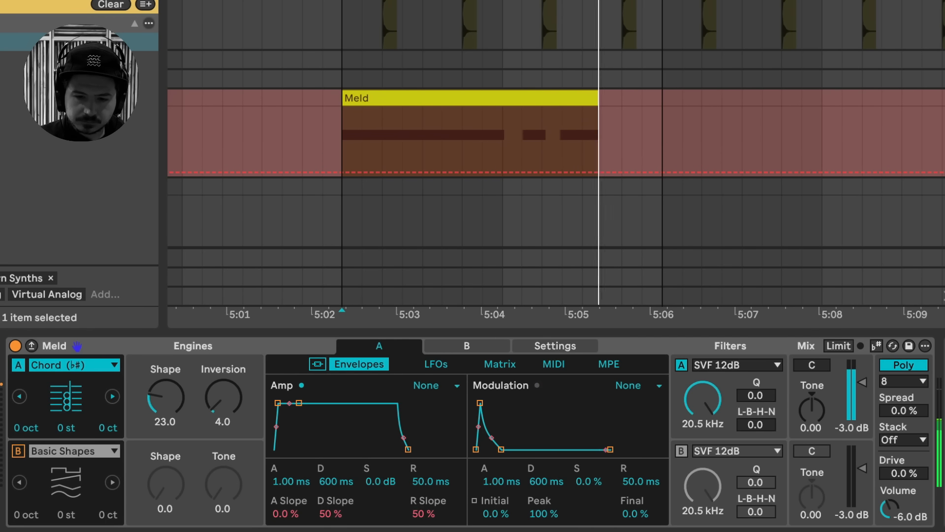
key(space)
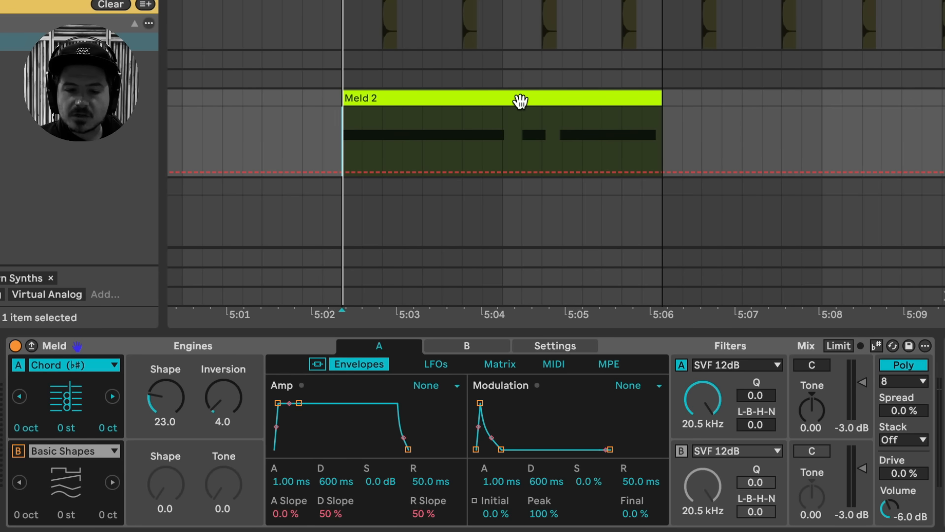
Set engine A's Shape to 40.5 and Inversion to 0.0, and make the Meld track taller for automation.
click(166, 395)
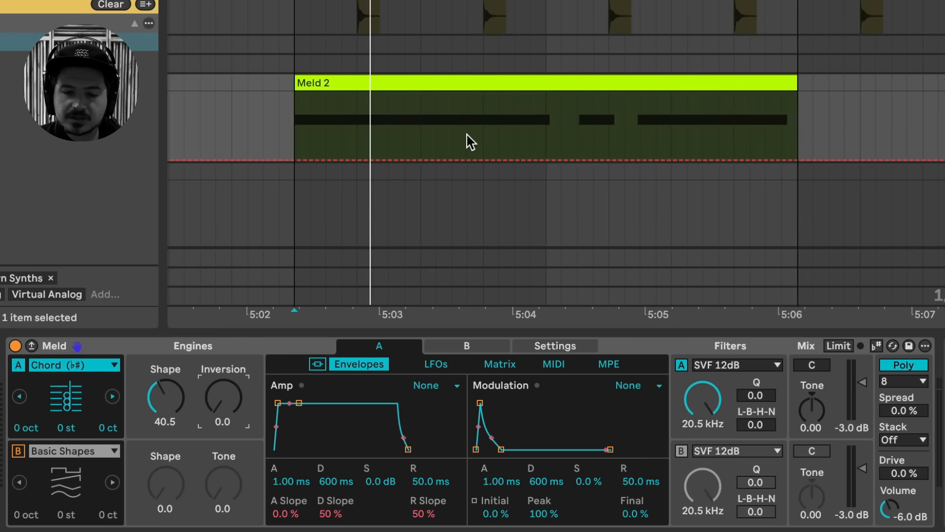
scroll(468, 142, down, 1)
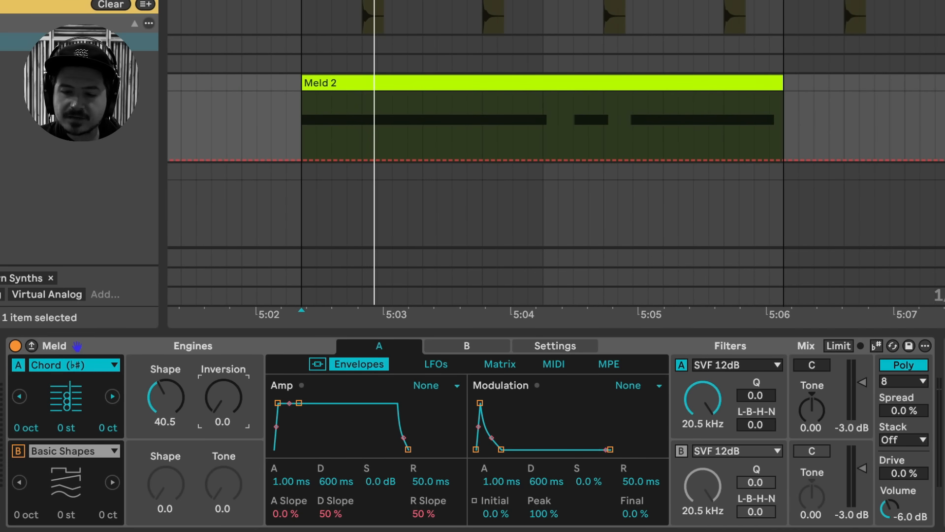
drag(944, 161, 944, 246)
scroll(791, 109, down, 3)
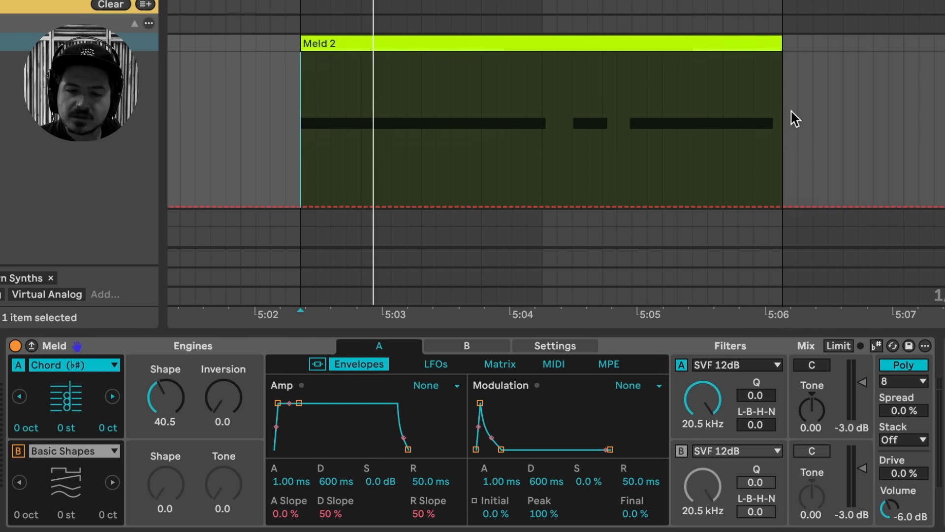
Automate Inversion to ramp up from 0.0 at the clip start to mid first note and back to 0.0 at its end.
click(221, 396)
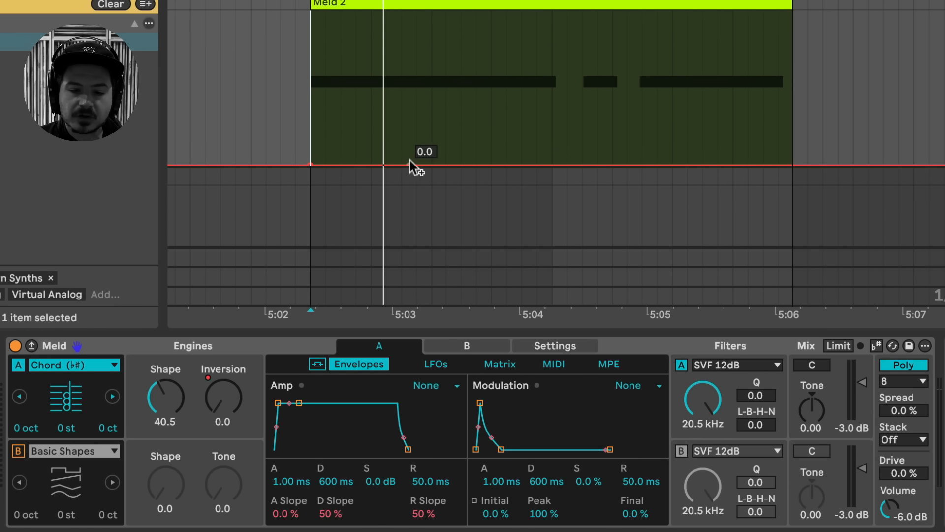
drag(431, 165, 432, 126)
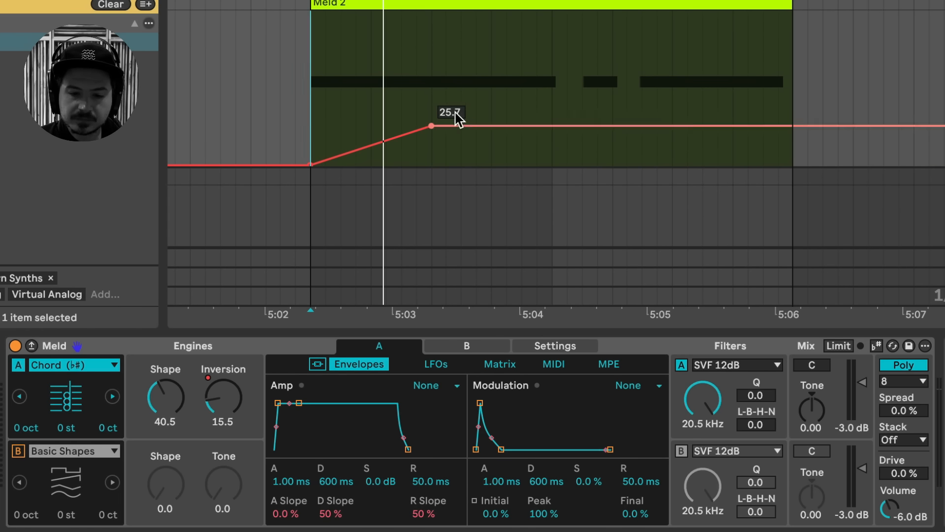
drag(553, 129, 551, 165)
drag(431, 126, 432, 98)
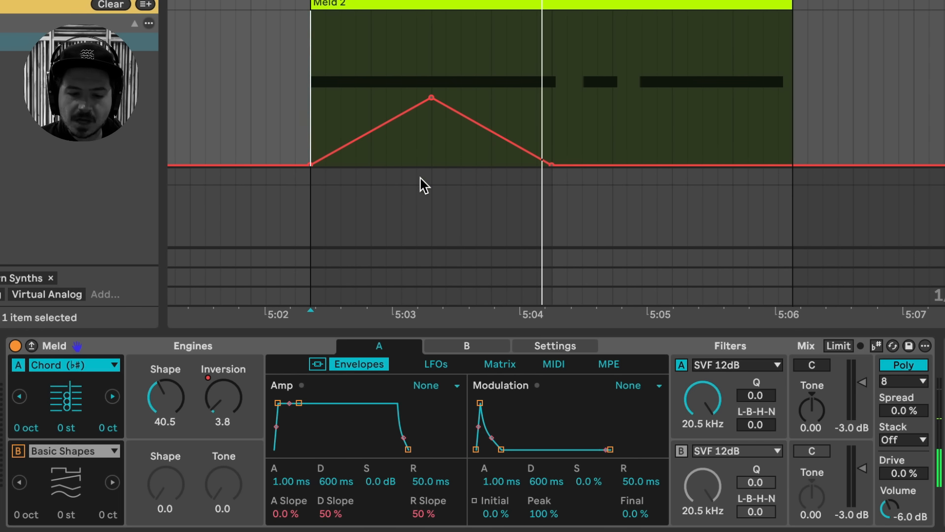
Automate Shape to step down for the second note and lower still for the third, and play back the clip.
click(157, 415)
mouse_move(588, 130)
mouse_down()
mouse_move(633, 131)
mouse_move(606, 134)
mouse_up()
key(space)
key(space)
click(313, 33)
key(space)
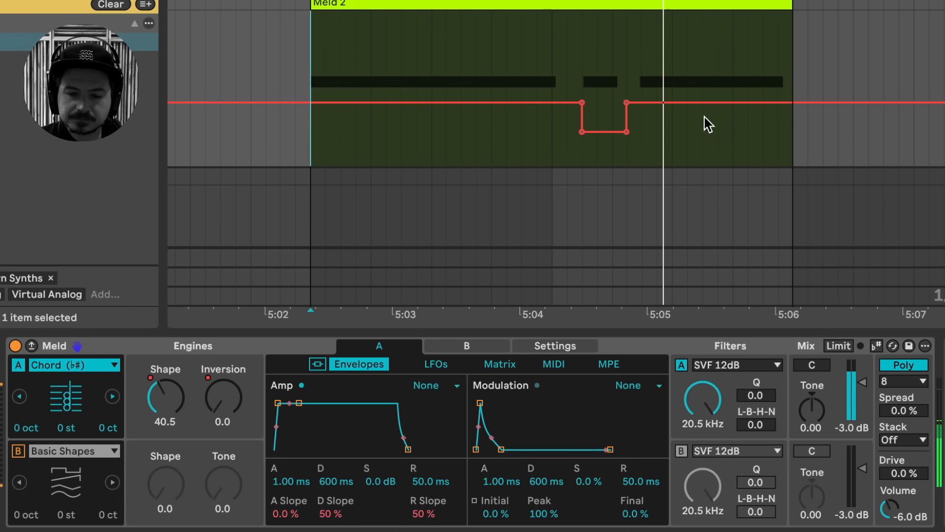
drag(658, 103, 654, 168)
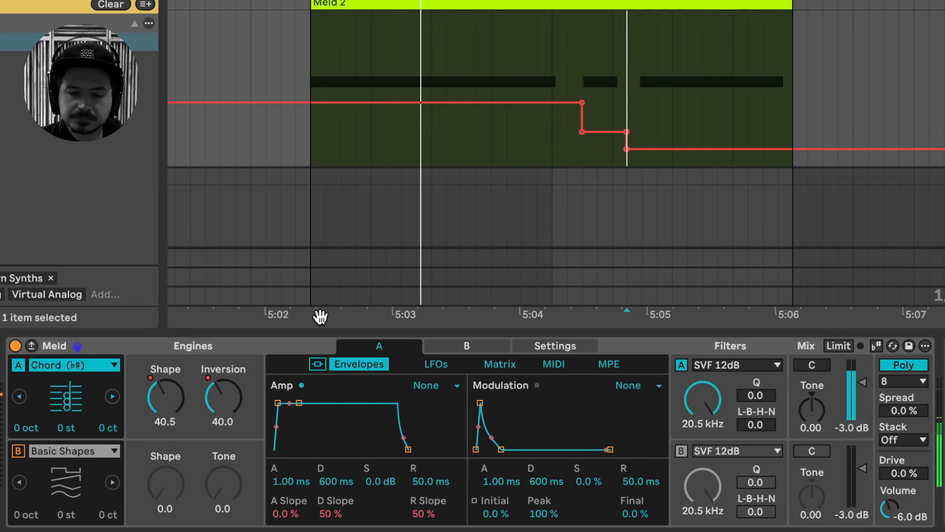
key(space)
Automate Inversion to rise in a curve from the third note to the clip end, and play back the clip.
click(225, 409)
mouse_move(687, 165)
mouse_down()
mouse_move(793, 110)
mouse_move(792, 84)
mouse_move(689, 154)
mouse_move(688, 174)
mouse_up()
key(space)
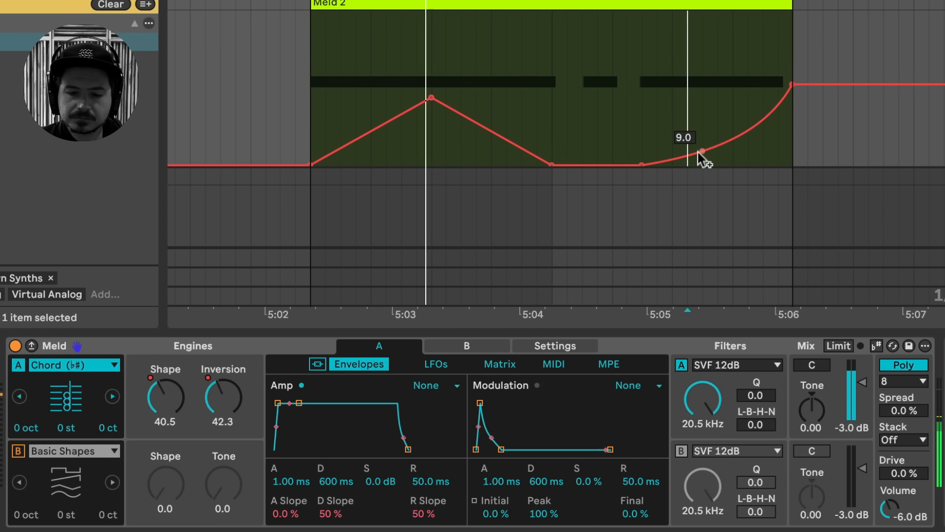
Set engine A's filter frequency to 7.61 kHz and Meld's Spread to 58 % during playback.
drag(739, 147, 739, 154)
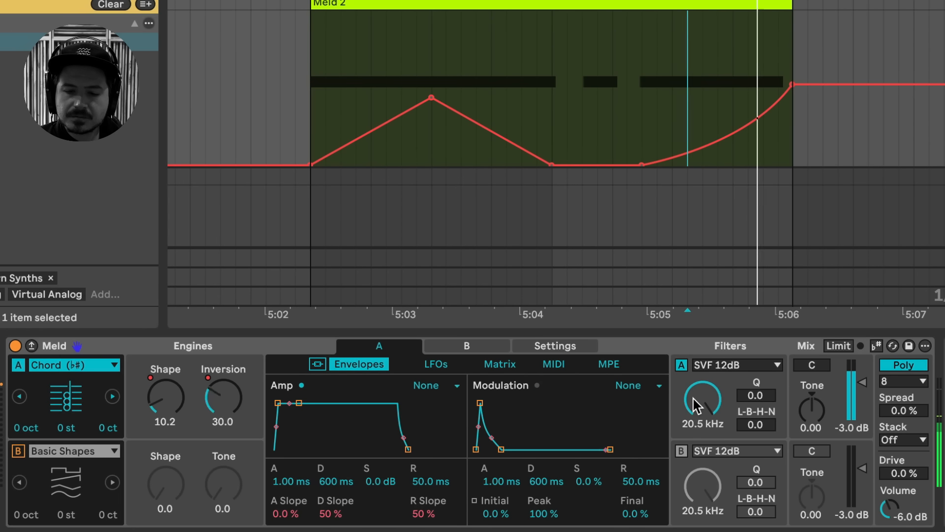
drag(695, 404, 696, 427)
drag(919, 409, 920, 356)
drag(712, 408, 711, 399)
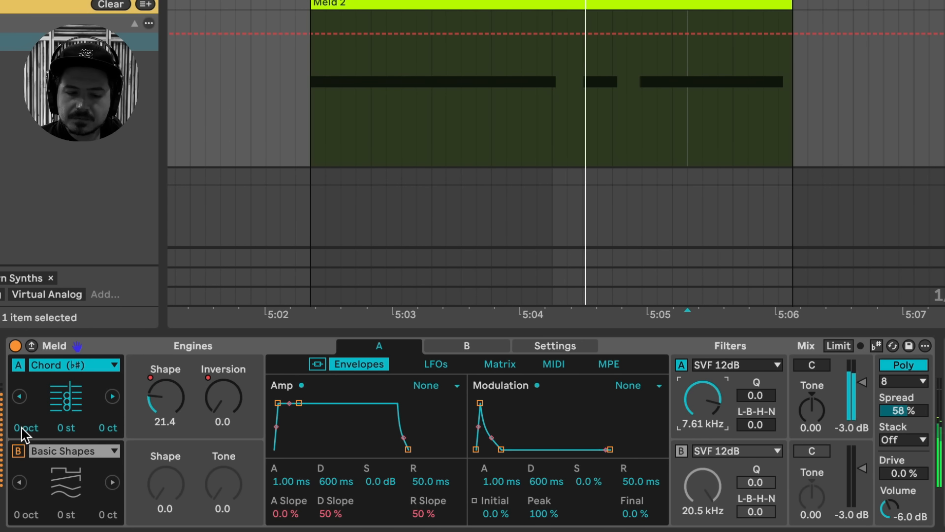
Copy Meld's engine A settings to engine B.
click(287, 349)
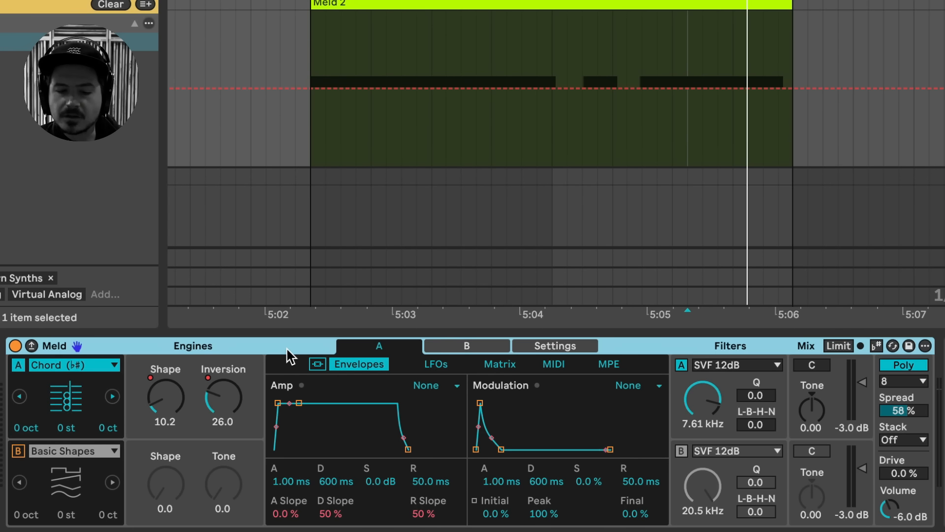
right_click(291, 353)
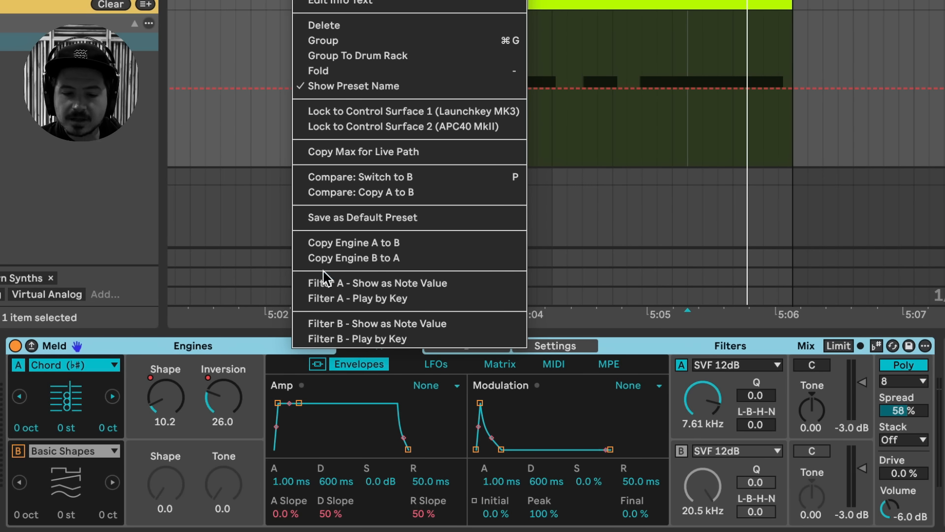
click(329, 242)
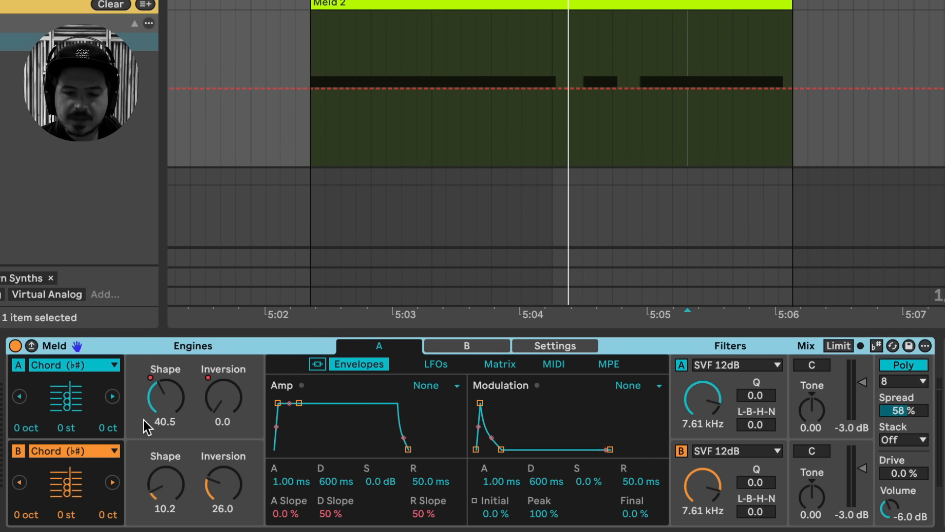
Copy engine A's Shape automation over the whole clip and paste it onto engine B's Shape from the clip start.
click(170, 401)
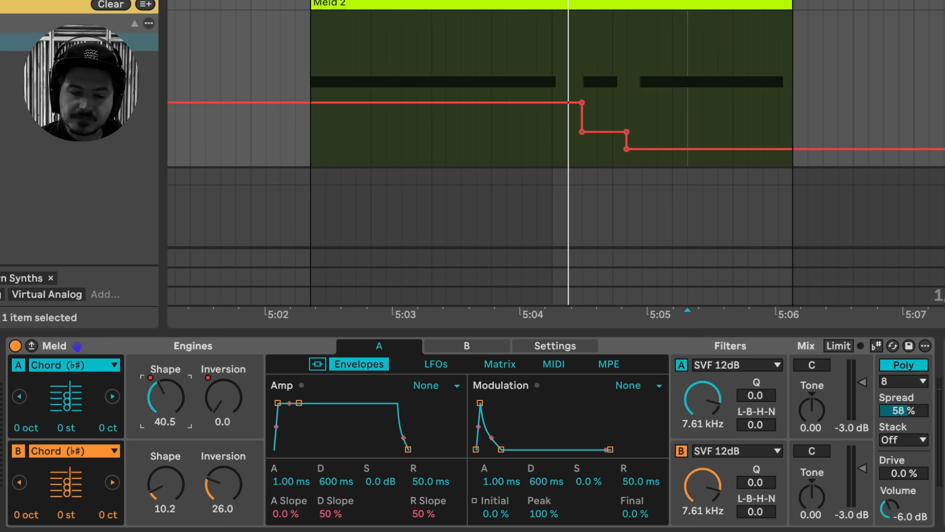
drag(308, 148, 787, 130)
click(170, 487)
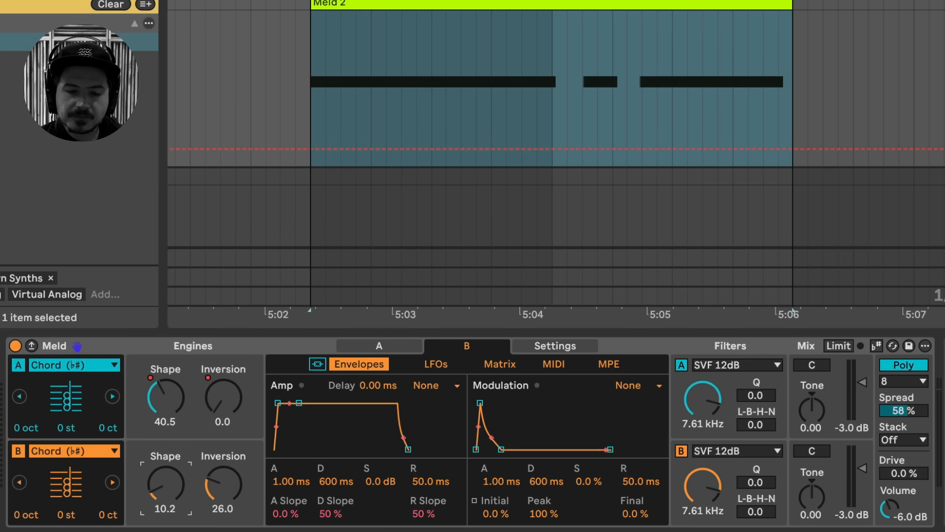
click(312, 101)
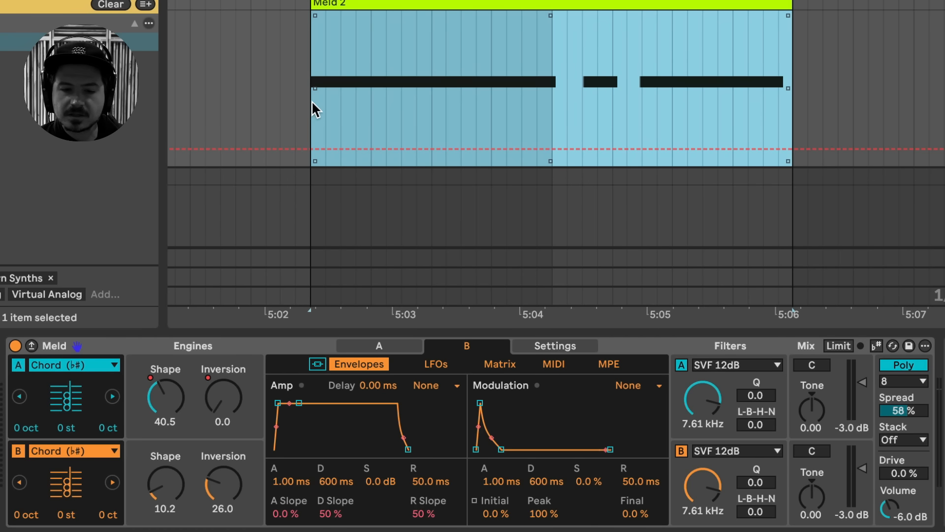
key(super+v)
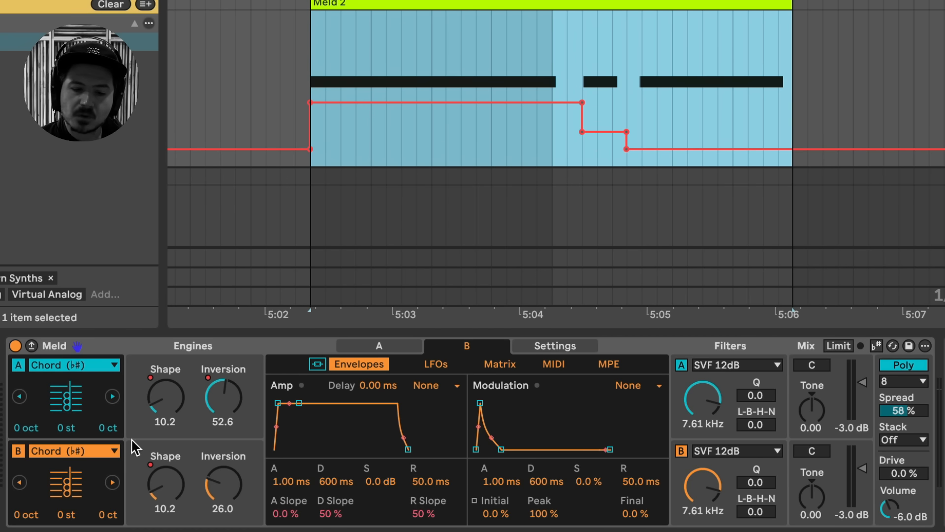
Automate engine B's Inversion from 78.6 down to 25.3 over the first note, up to 56.2 on the second, and to minimum by the clip end.
click(211, 490)
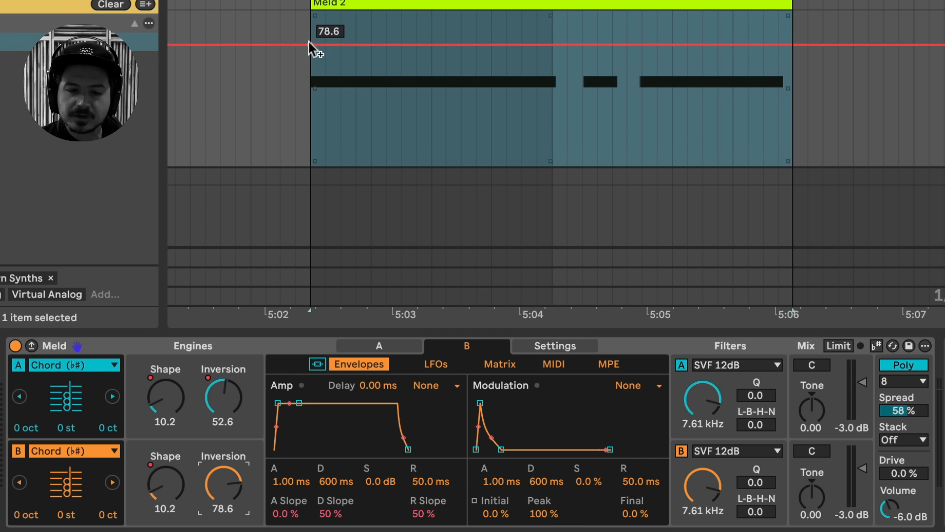
click(309, 44)
drag(547, 44, 547, 126)
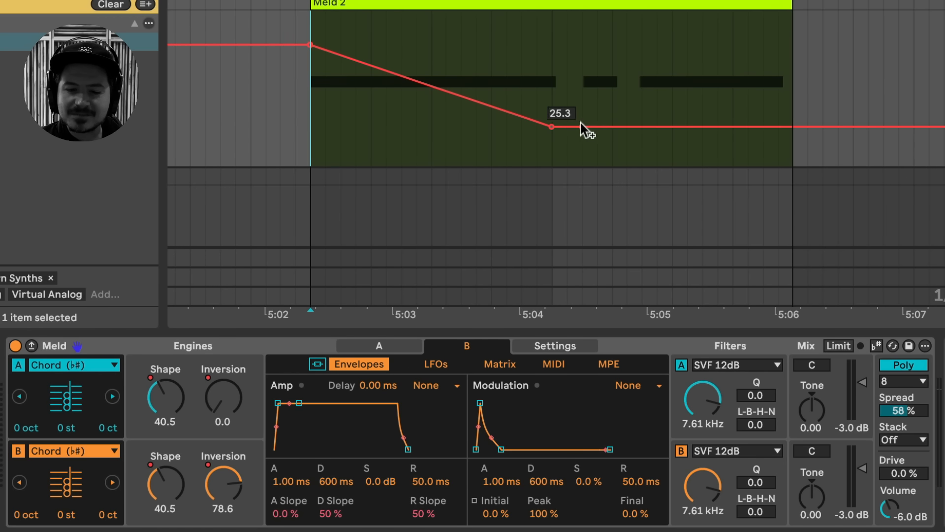
drag(608, 124, 613, 77)
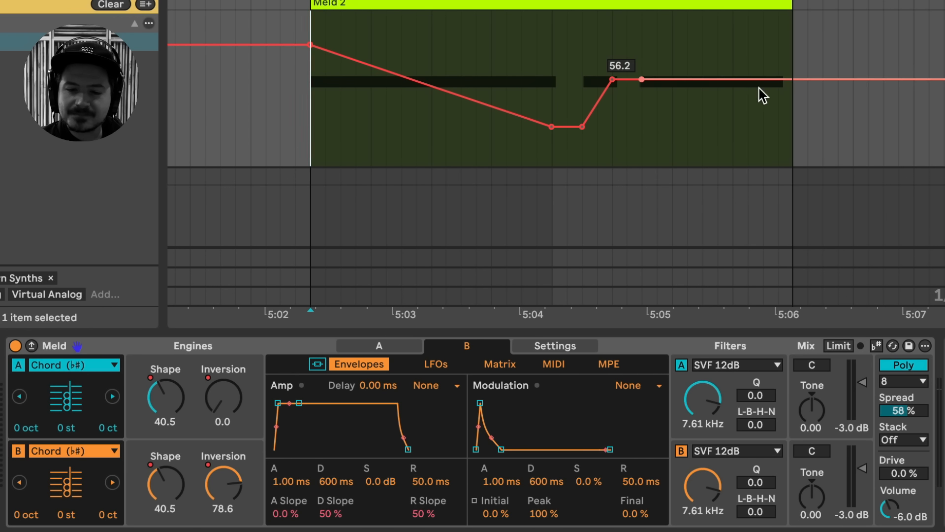
drag(762, 95, 790, 164)
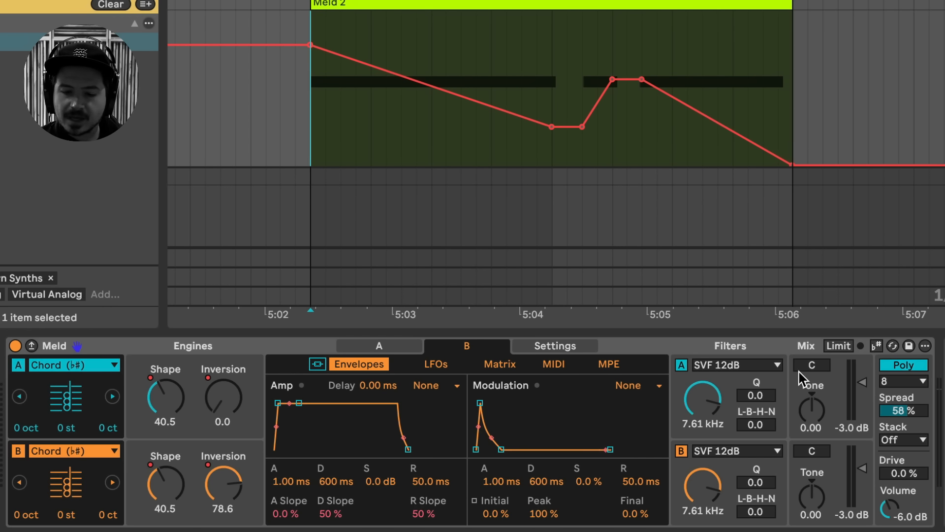
Pan engine A to 45L and engine B to 39R, and play back the clip.
drag(812, 367, 812, 370)
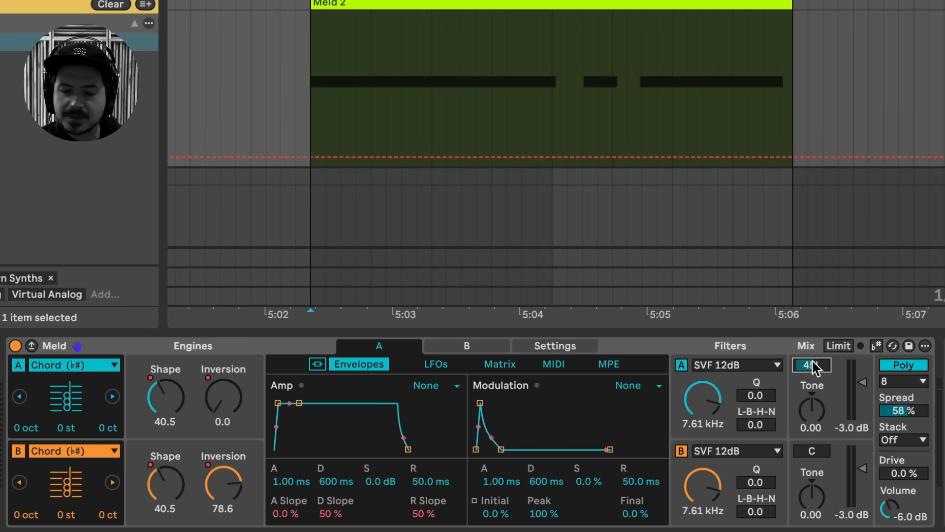
drag(813, 451, 813, 433)
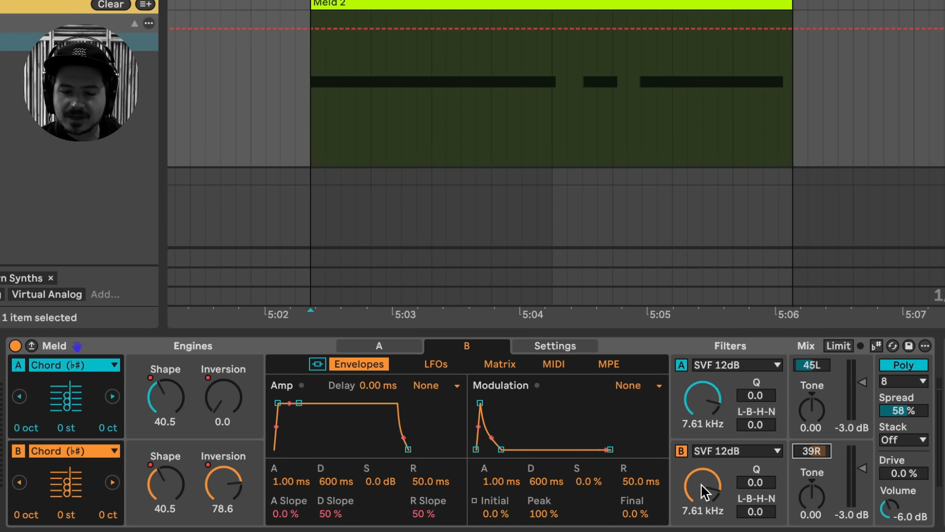
key(space)
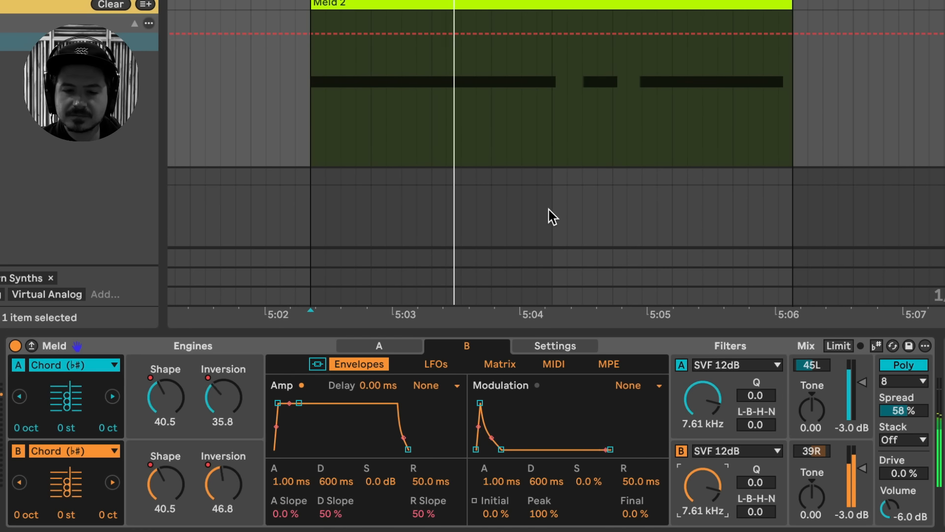